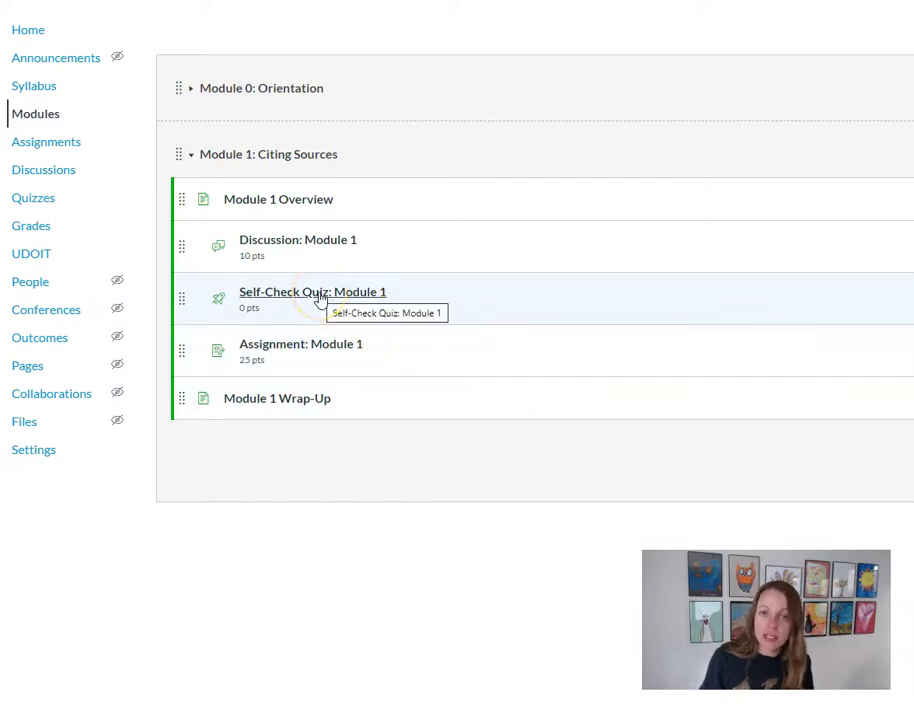
# Select the source-citation objective on the Module 1 Overview page, then return to Modules.
pyautogui.click(297, 203)
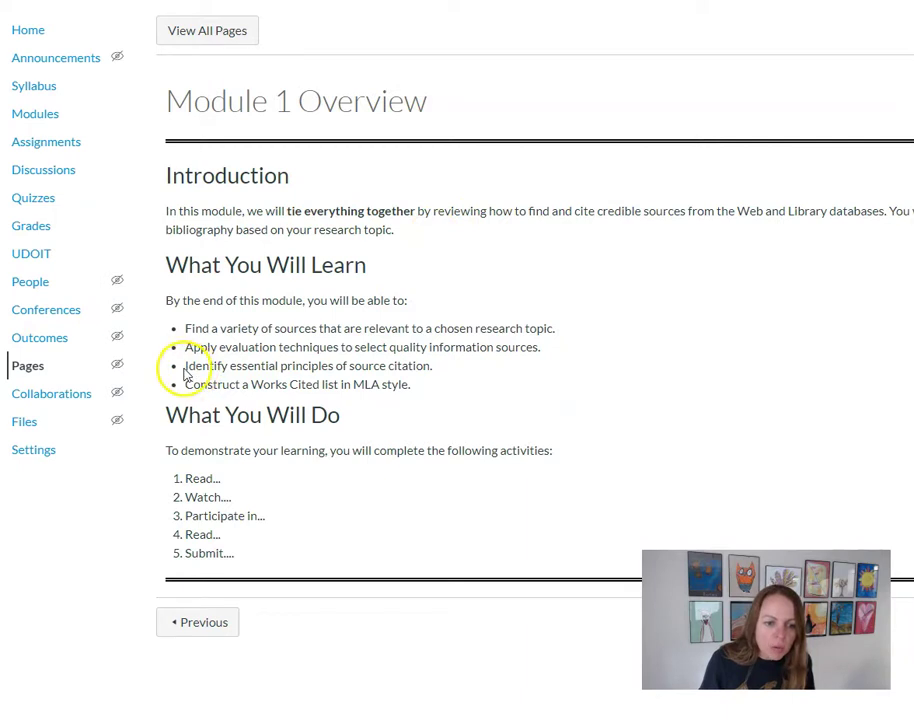
pyautogui.moveTo(186, 366); pyautogui.dragTo(438, 367)
pyautogui.hotkey('ctrl', 'c')
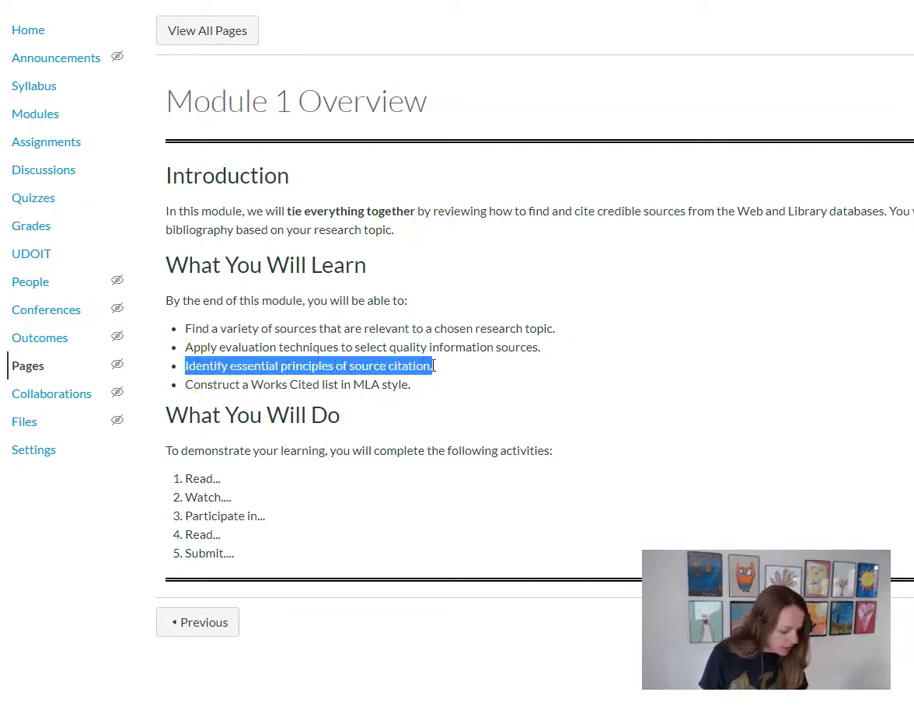
pyautogui.click(52, 117)
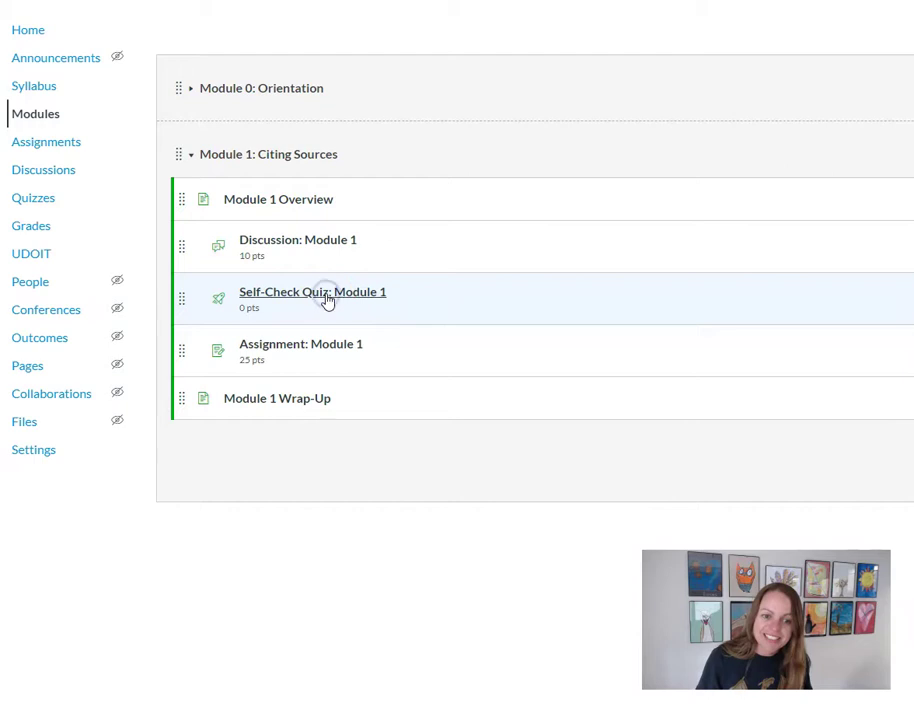
pyautogui.click(329, 297)
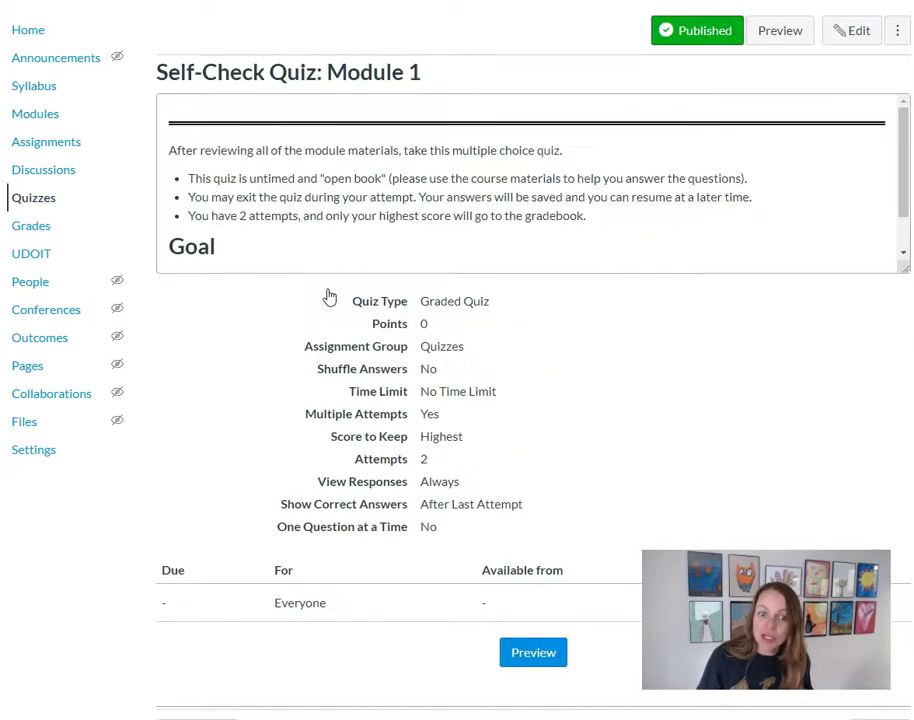
pyautogui.click(331, 288)
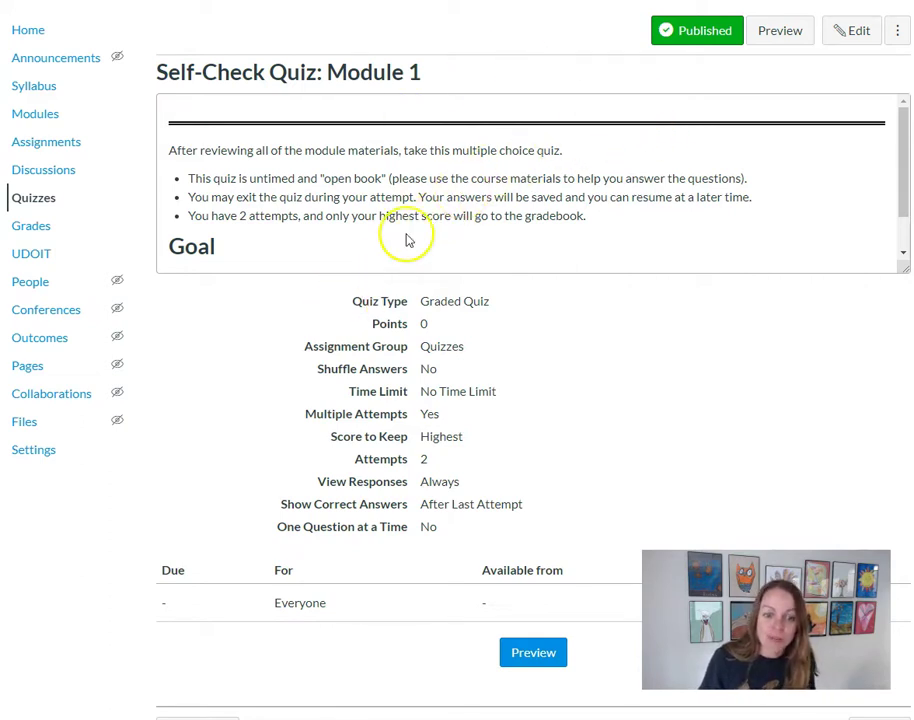
# Replace the placeholder Goal bullets with the pasted source-citation objective and select the attempts number.
pyautogui.click(838, 38)
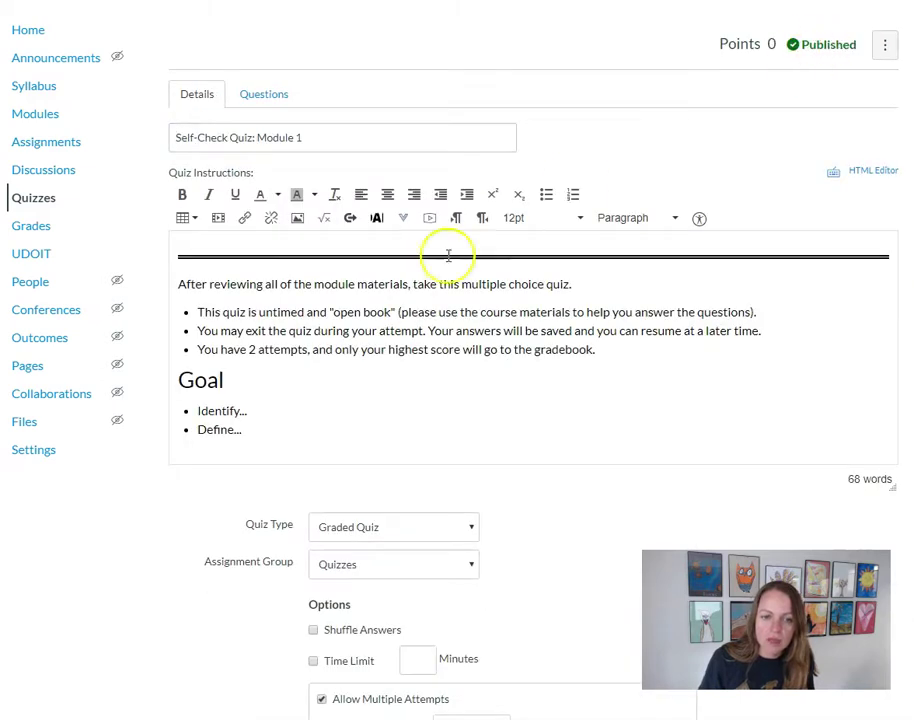
pyautogui.moveTo(255, 428); pyautogui.dragTo(195, 410)
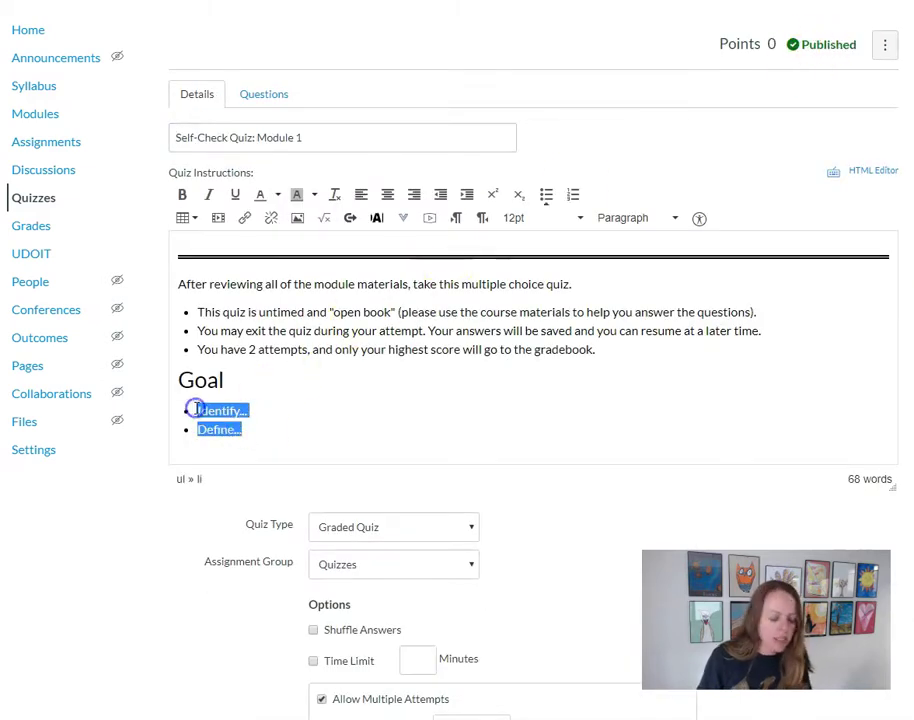
pyautogui.hotkey('ctrl', 'v')
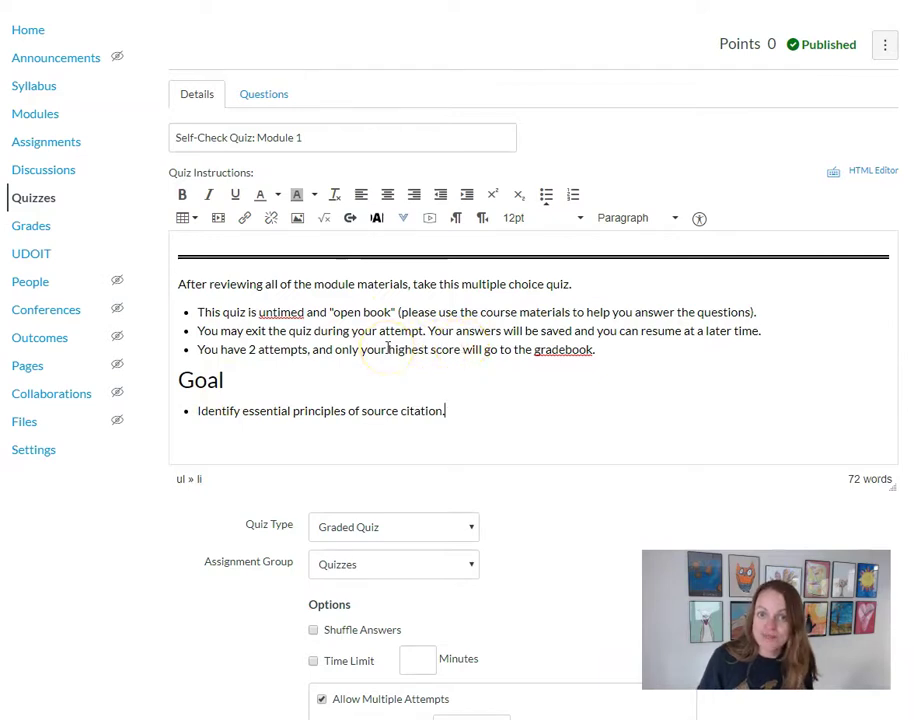
pyautogui.doubleClick(251, 350)
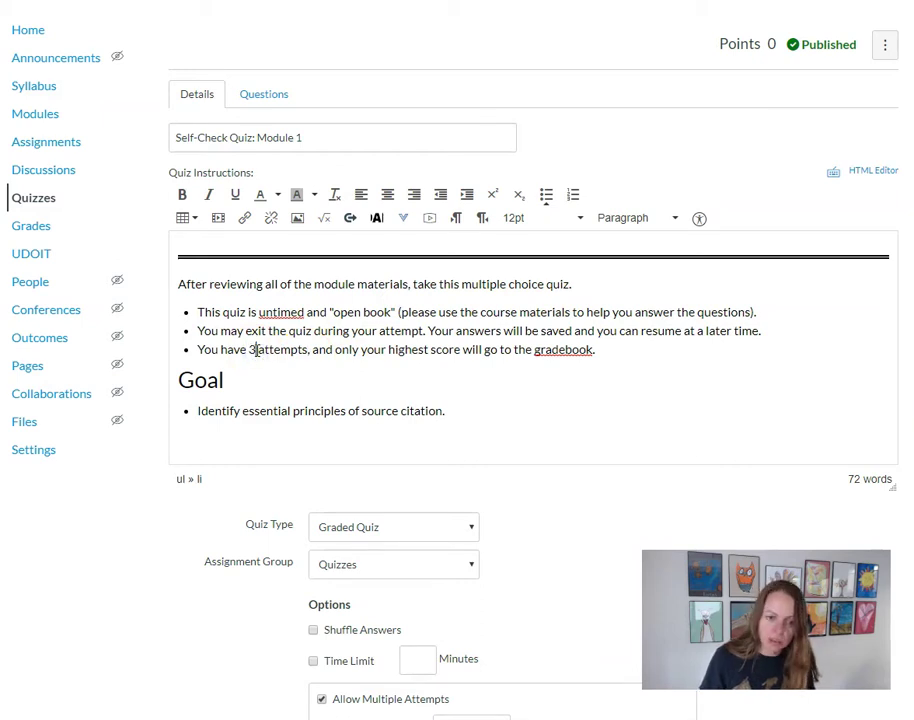
# Change the instructions to 3 attempts, leave answers unshuffled, and keep the Highest score.
pyautogui.write('3')
pyautogui.scroll(-2, 429, 469)
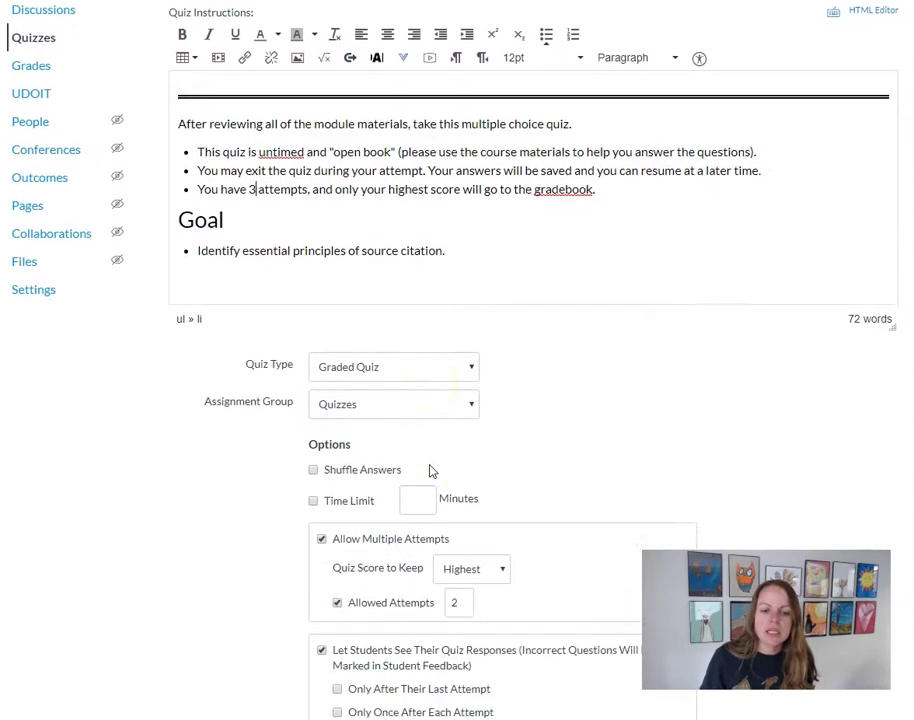
pyautogui.scroll(-2, 429, 469)
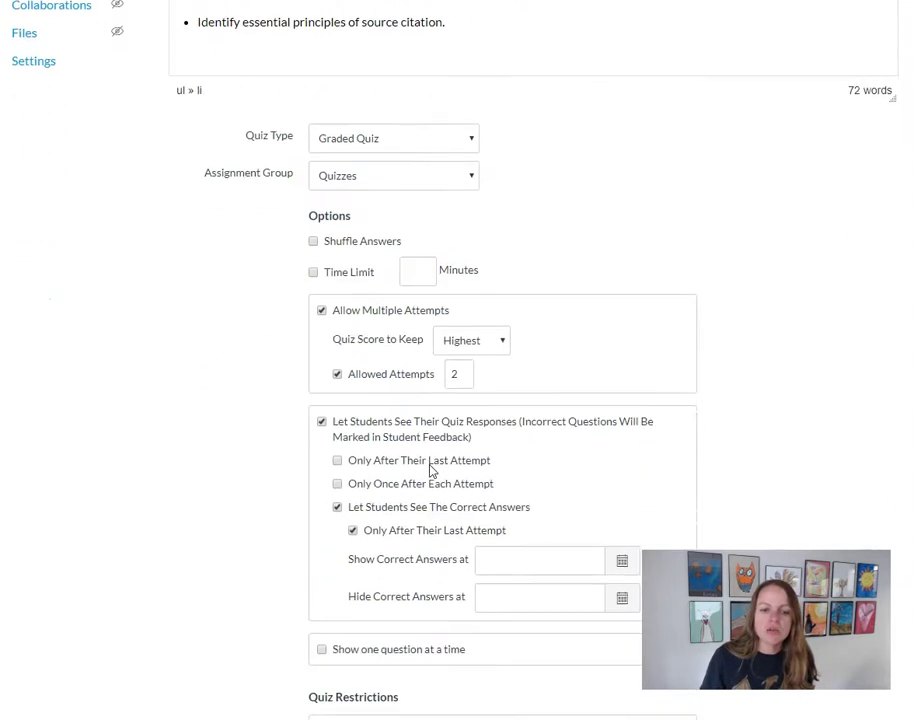
pyautogui.click(349, 250)
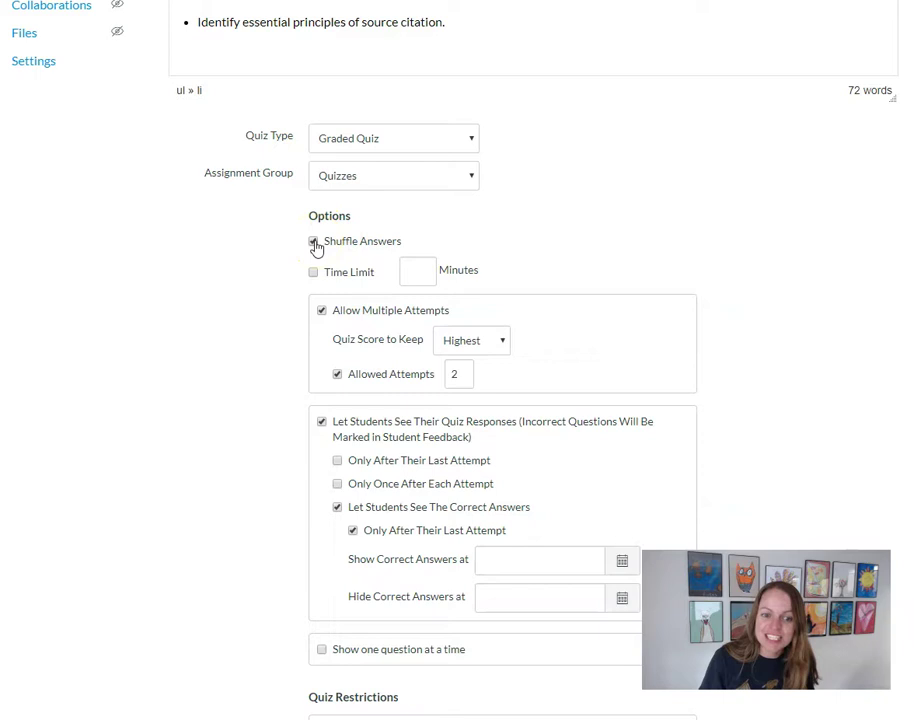
pyautogui.click(314, 243)
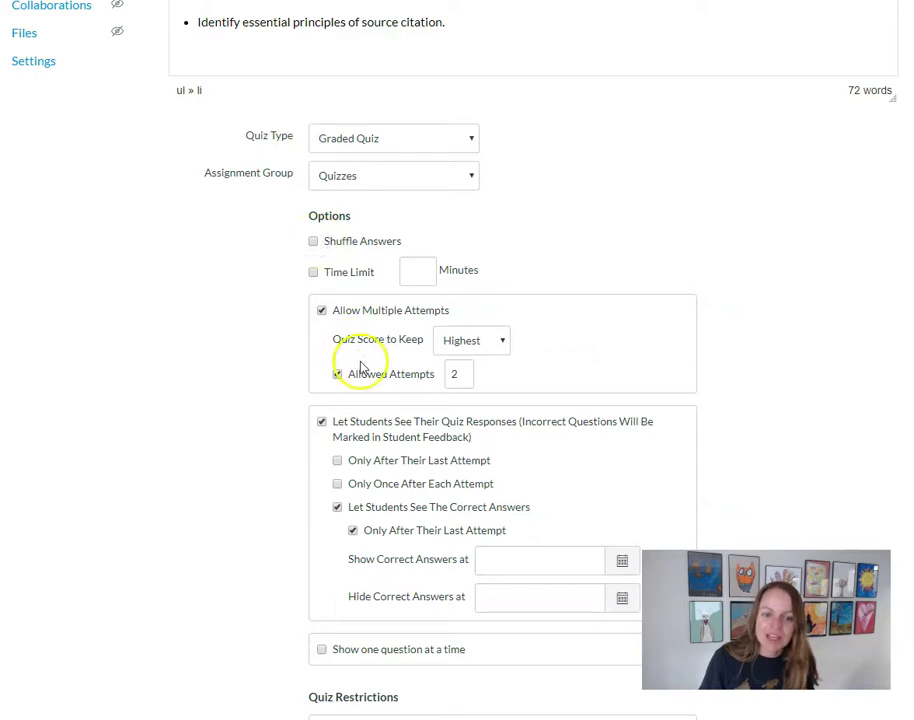
pyautogui.click(469, 340)
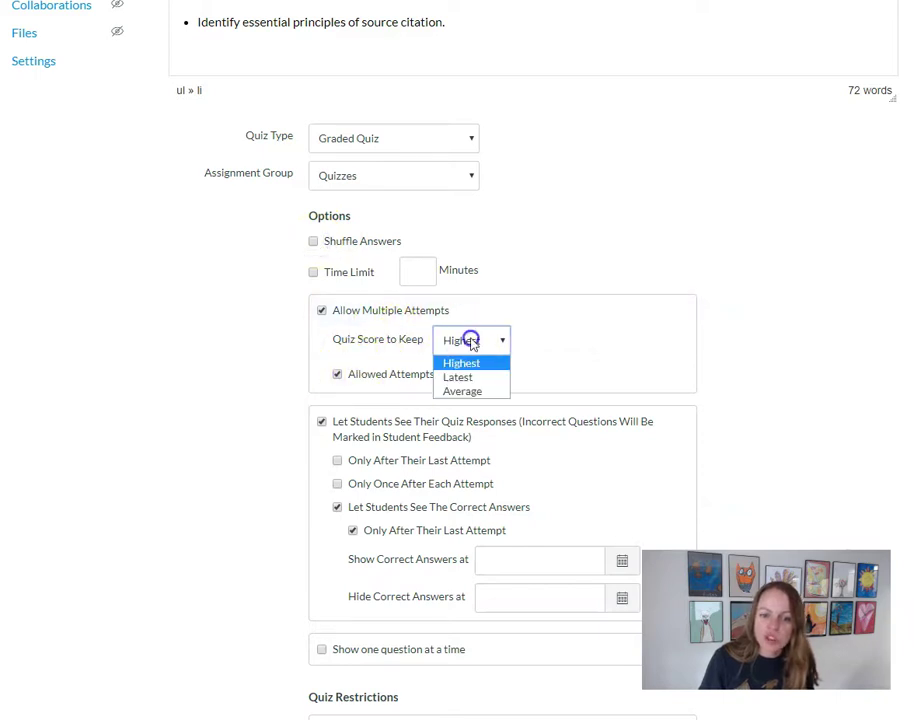
pyautogui.click(469, 340)
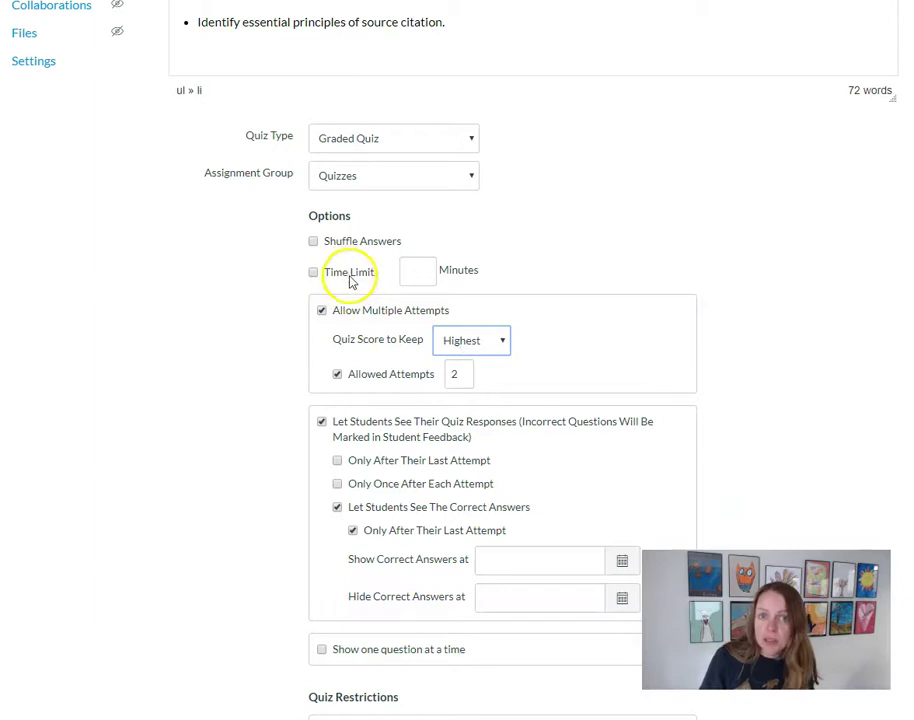
# Set Allowed Attempts to 3 and save the quiz.
pyautogui.click(452, 375)
pyautogui.write('3')
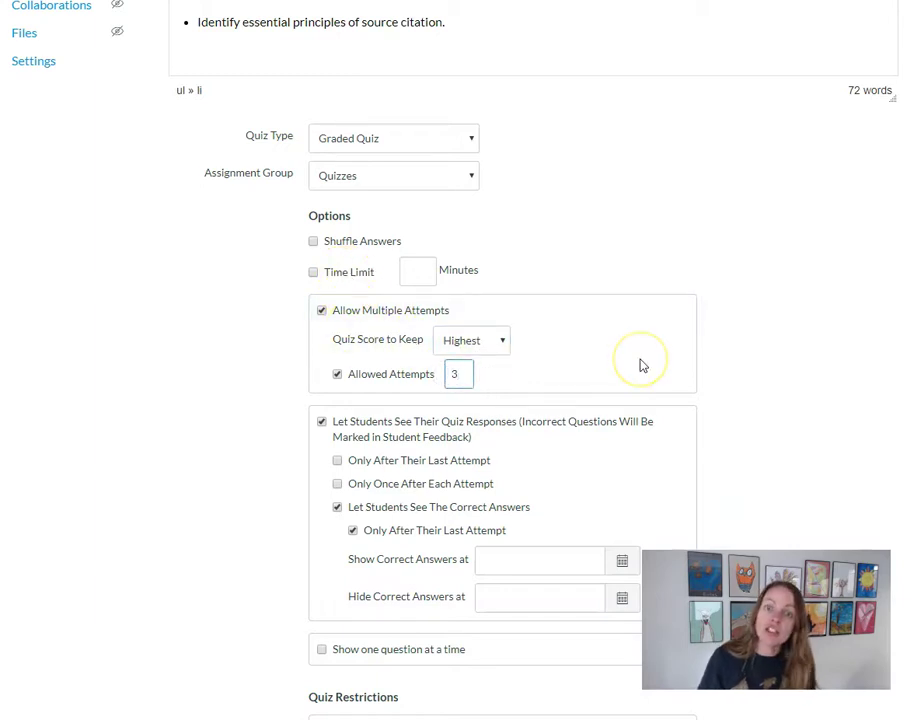
pyautogui.scroll(-3, 640, 365)
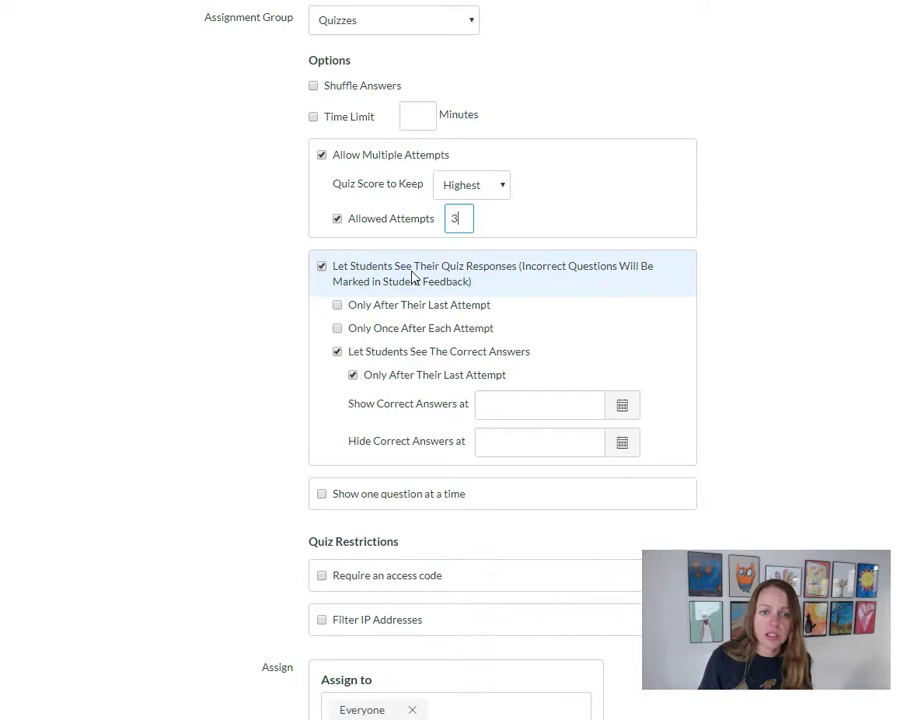
pyautogui.scroll(-3, 412, 277)
pyautogui.click(860, 708)
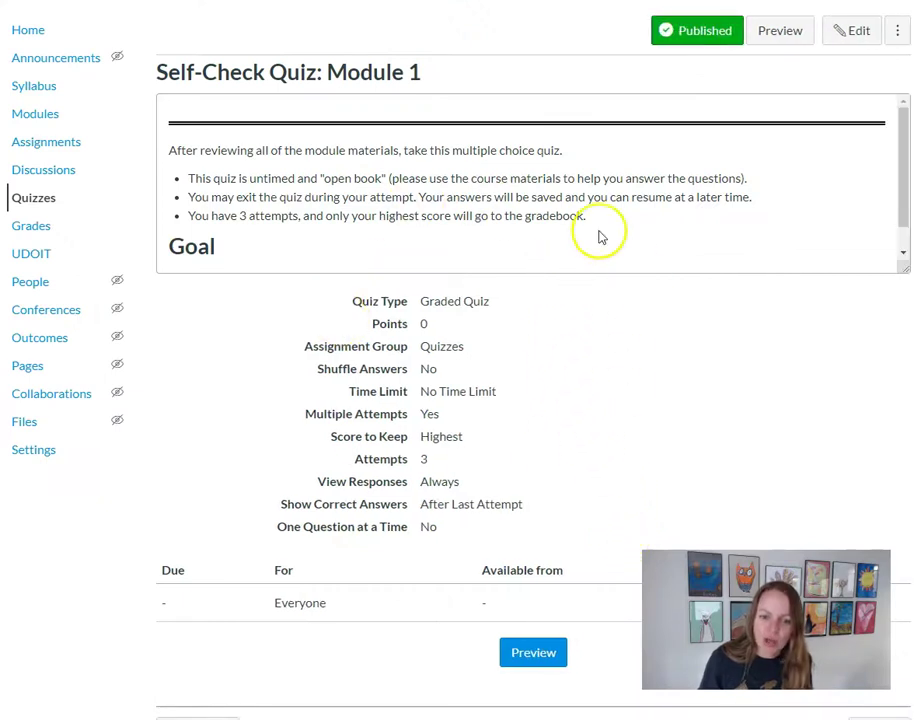
# Reopen the saved Self-Check Quiz: Module 1 in the editor.
pyautogui.click(840, 40)
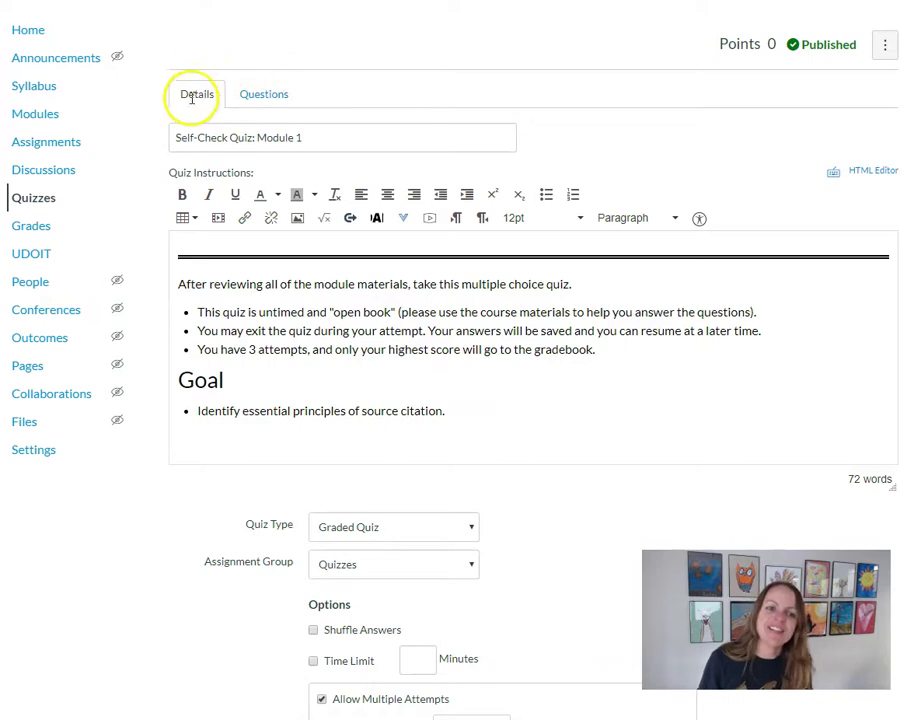
# Add a new blank question on the quiz's Questions tab.
pyautogui.click(270, 98)
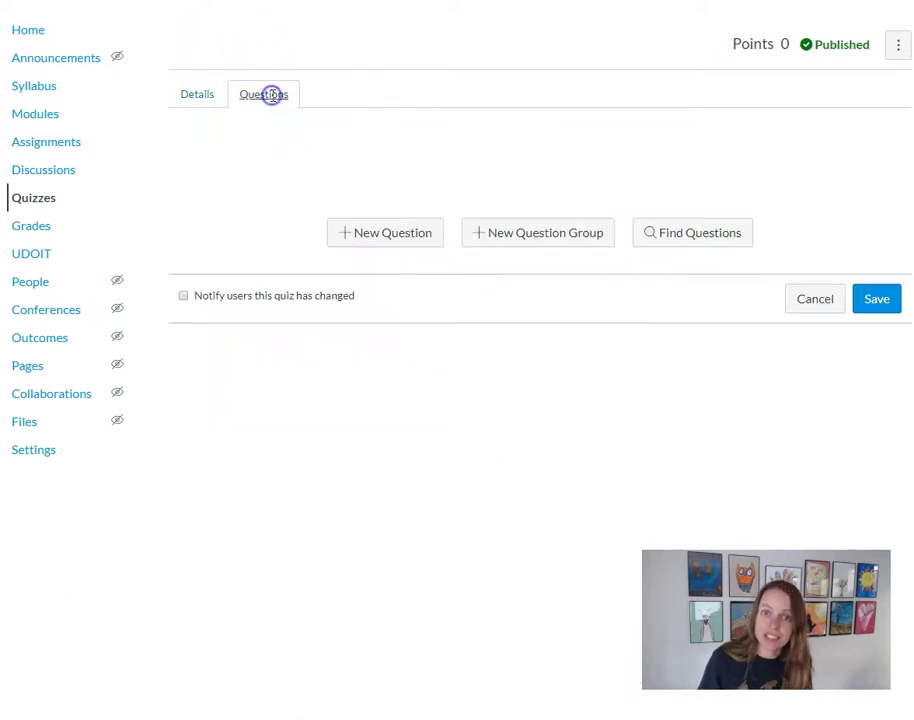
pyautogui.click(376, 237)
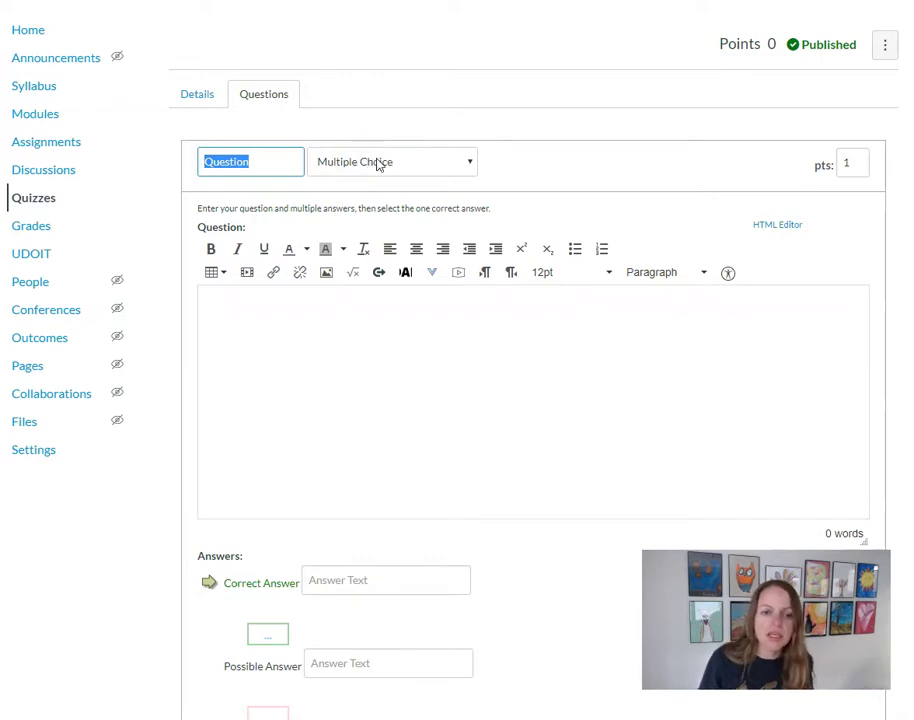
# Make the question True/False, worth 2 points, reading 'MLA citations should be double-spaced.'.
pyautogui.click(382, 163)
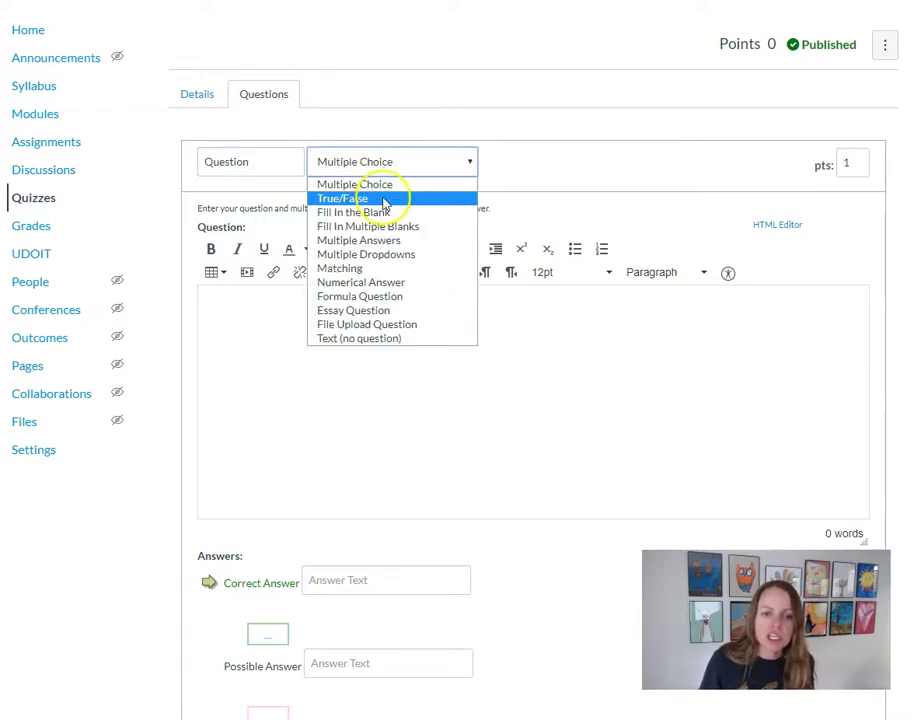
pyautogui.click(383, 199)
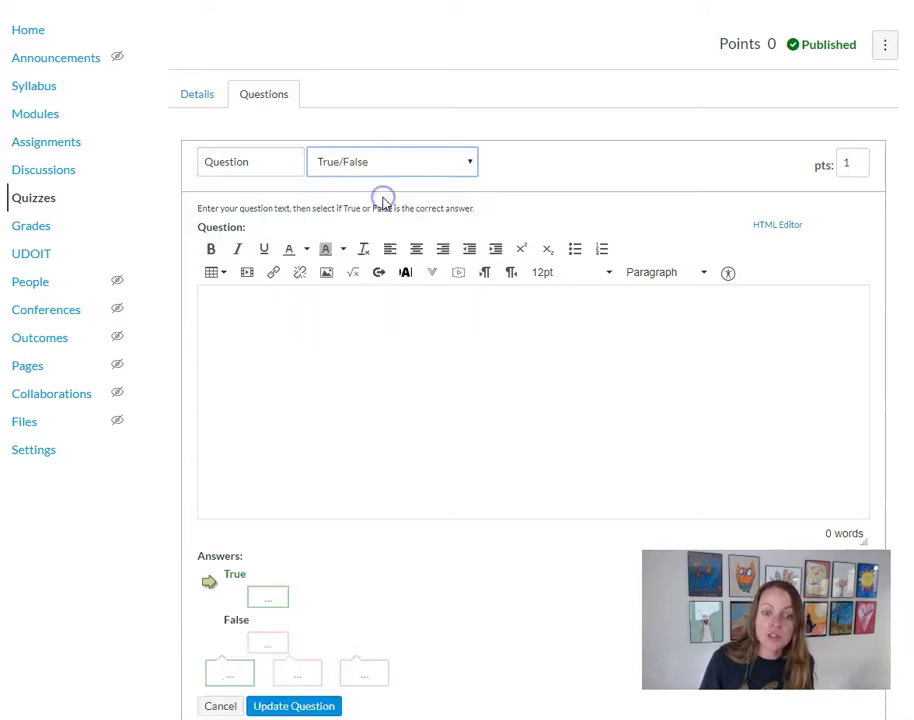
pyautogui.doubleClick(853, 165)
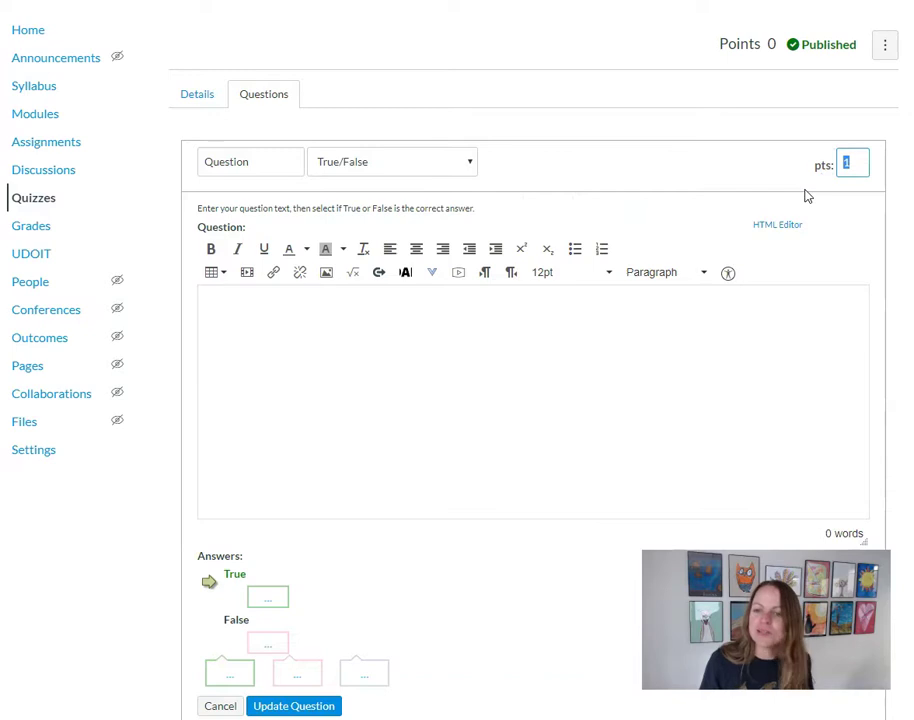
pyautogui.write('2')
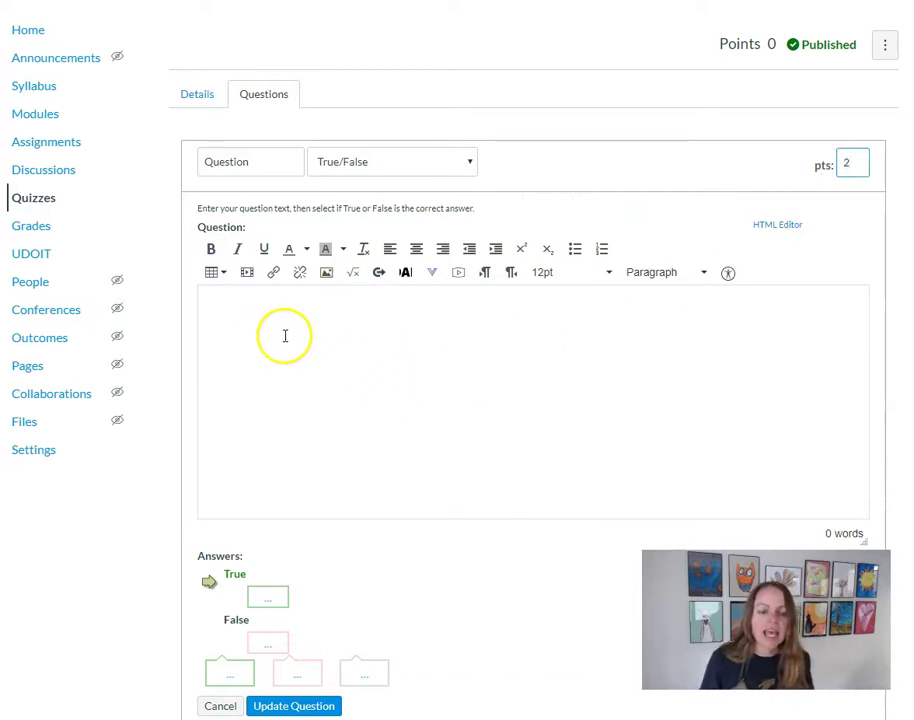
pyautogui.click(250, 300)
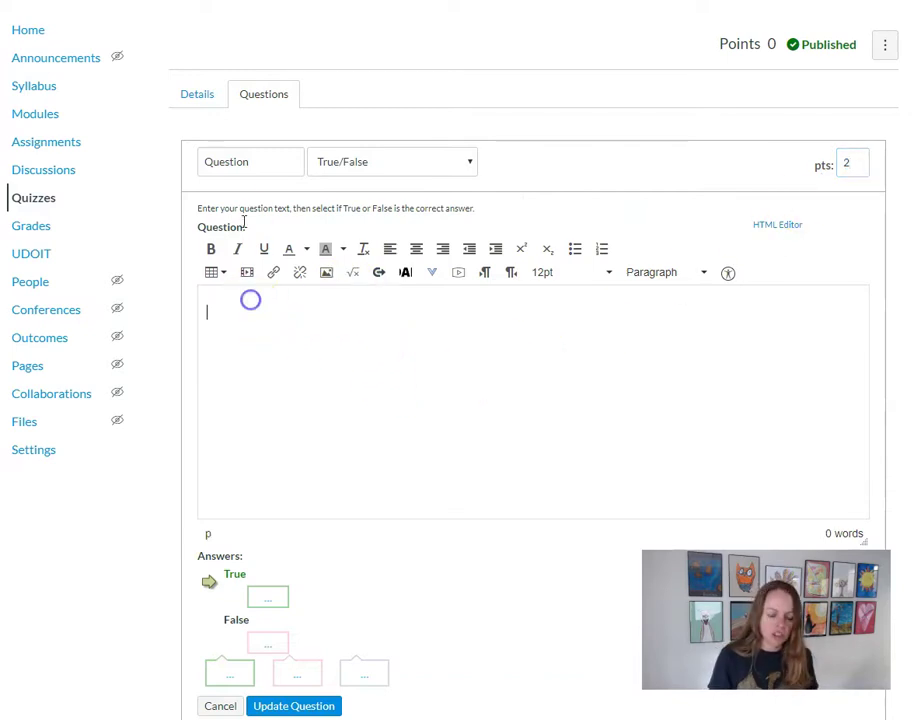
pyautogui.write('MLA citation')
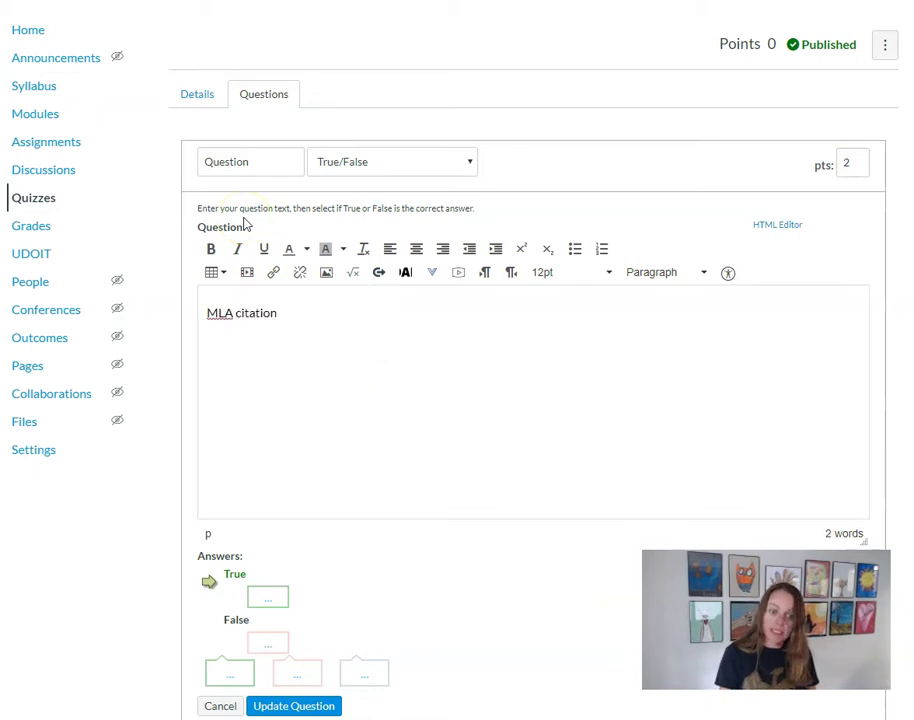
pyautogui.write('s shoul')
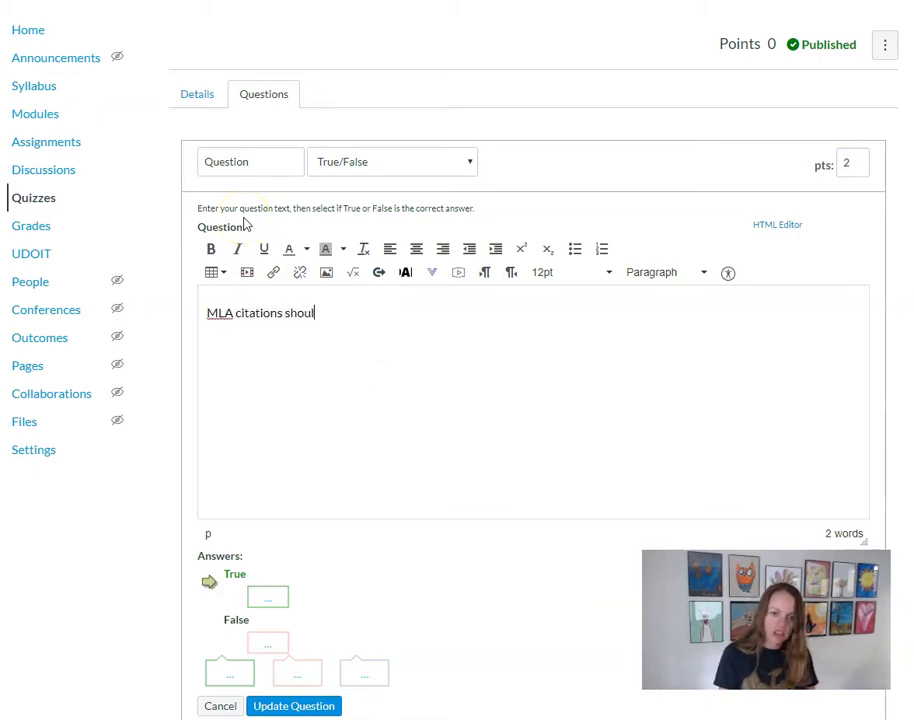
pyautogui.write('d be dbouble-s')
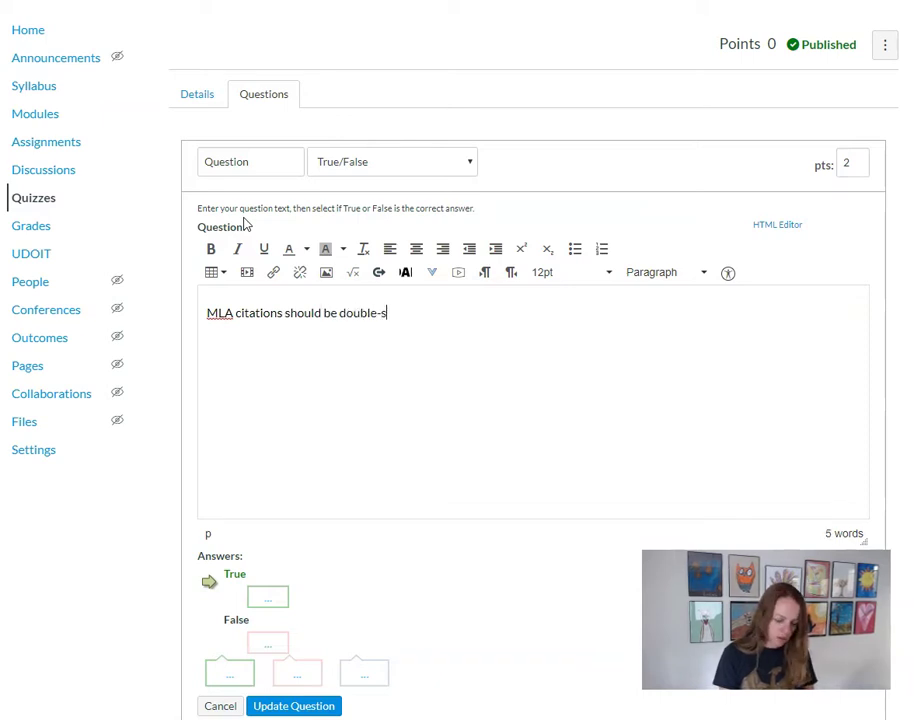
pyautogui.write('paced.')
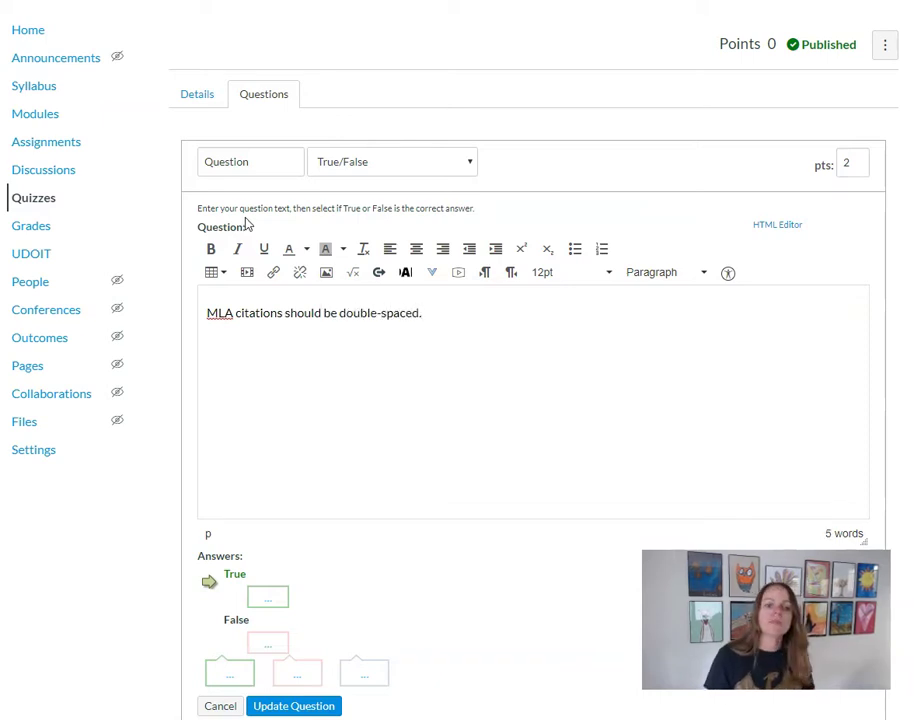
pyautogui.scroll(-2, 355, 360)
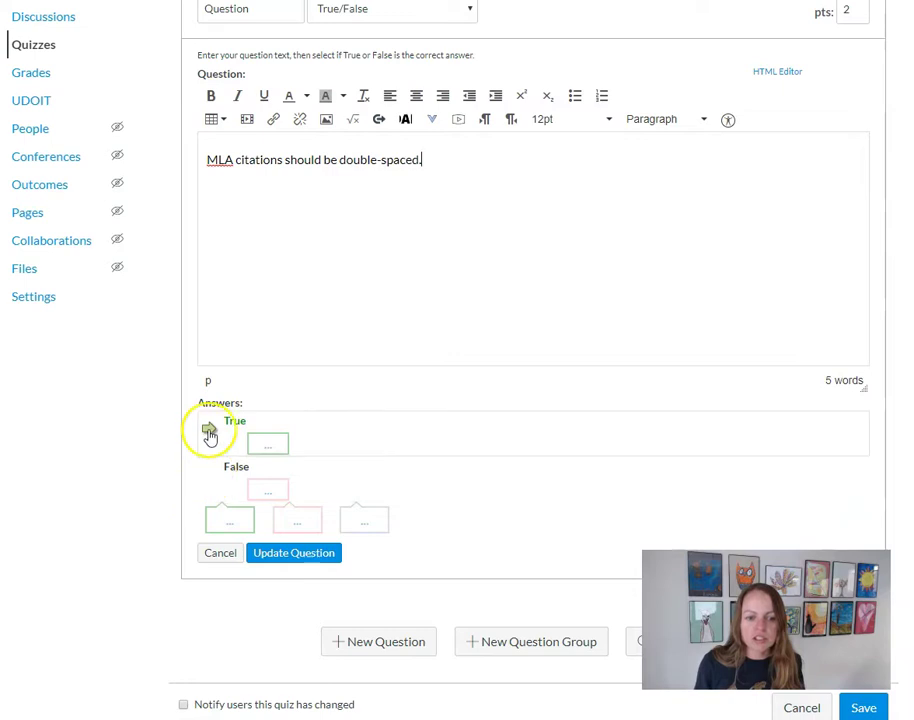
# Mark True as the correct answer.
pyautogui.click(210, 432)
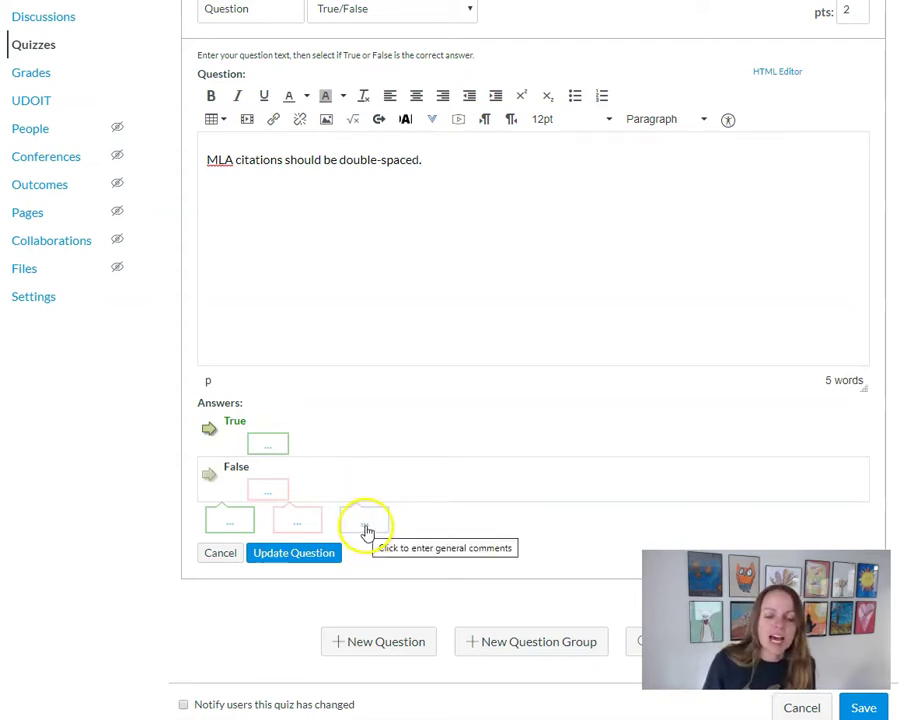
# Add the general comment 'Review my lecture notes in this module, where I discuss how to format MLA citations!'.
pyautogui.click(366, 531)
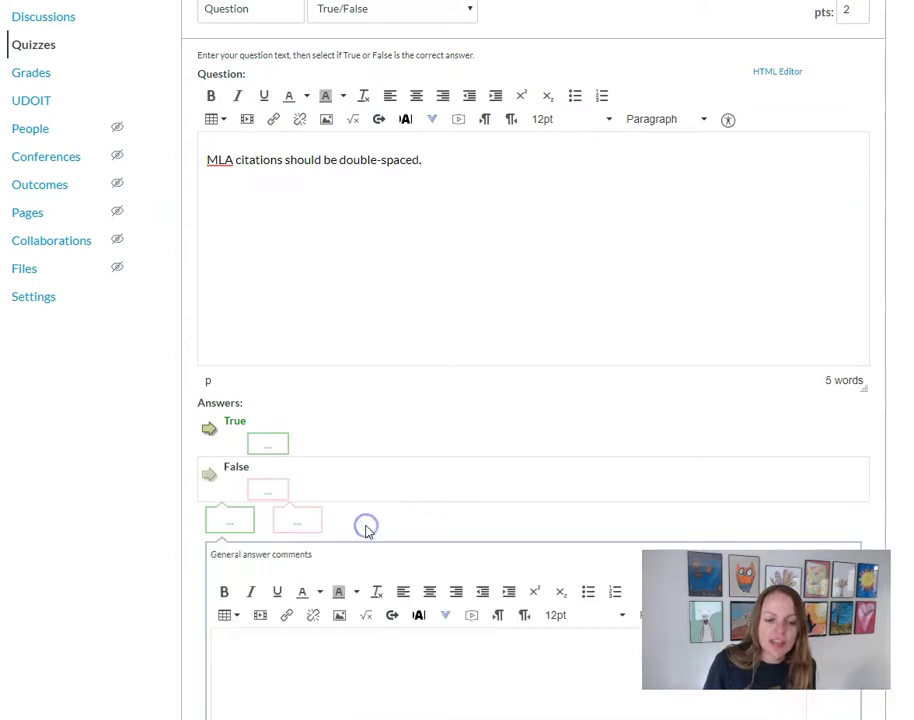
pyautogui.scroll(-3, 366, 500)
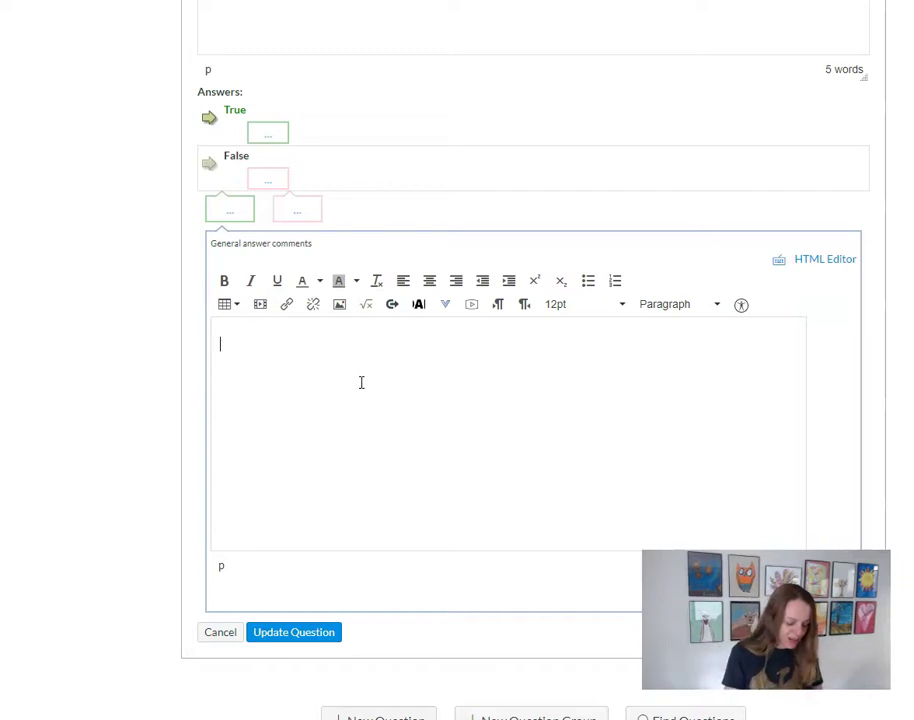
pyautogui.write('Revi')
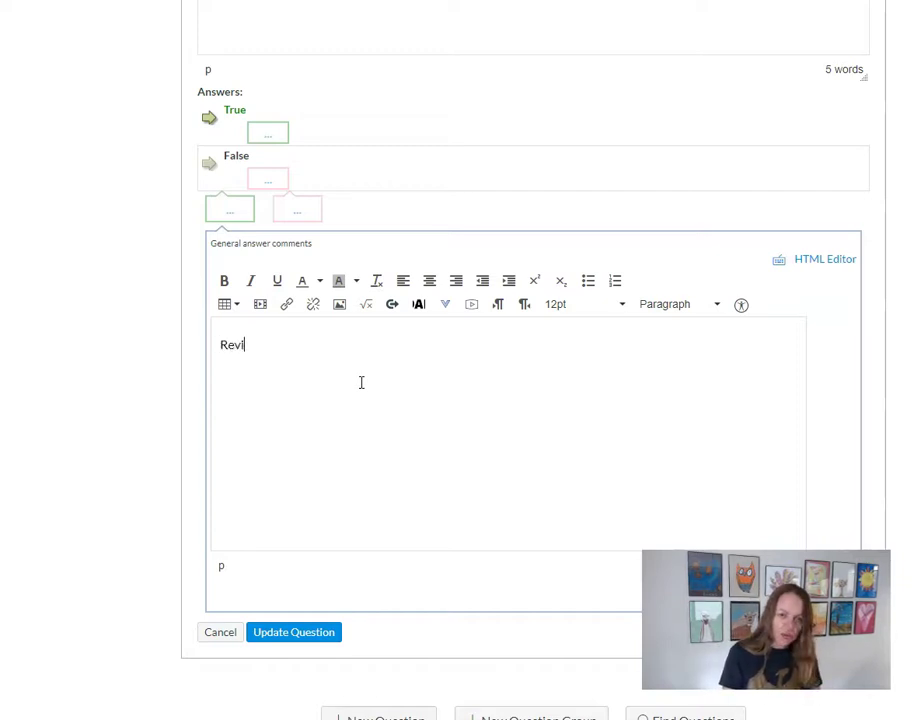
pyautogui.write('ew my lecture')
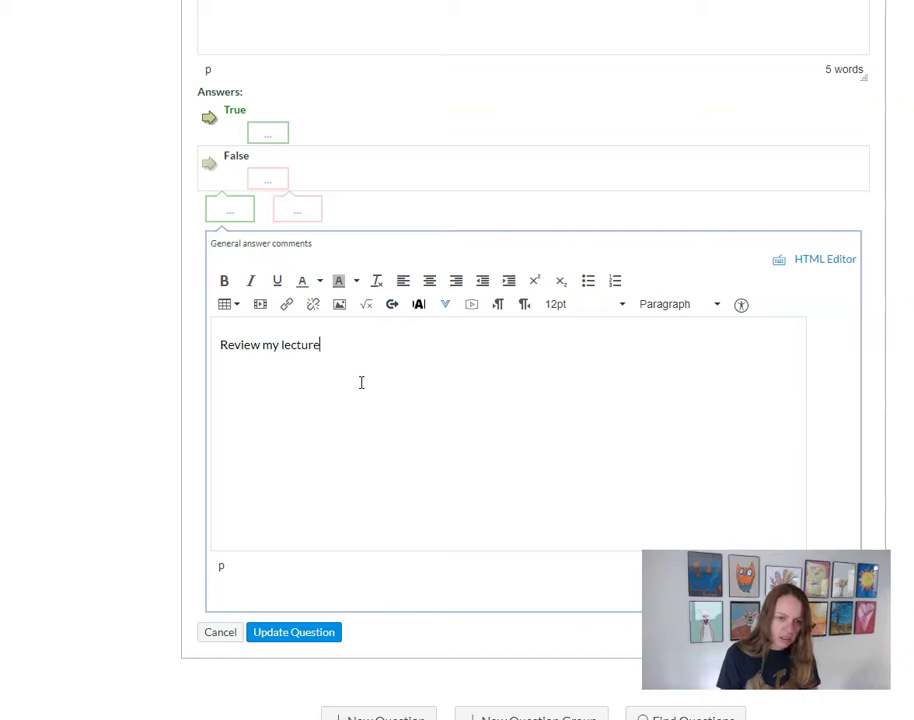
pyautogui.write(' notes in thsi mo')
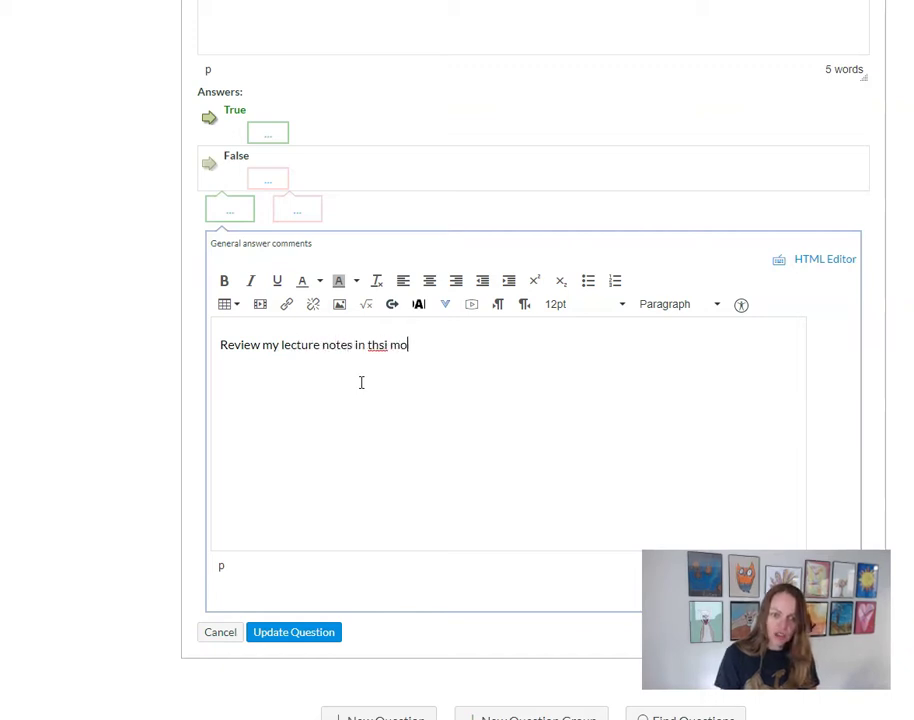
pyautogui.press('BackSpace')
pyautogui.press('BackSpace')
pyautogui.press('BackSpace')
pyautogui.press('BackSpace')
pyautogui.write('is module, where I dsi')
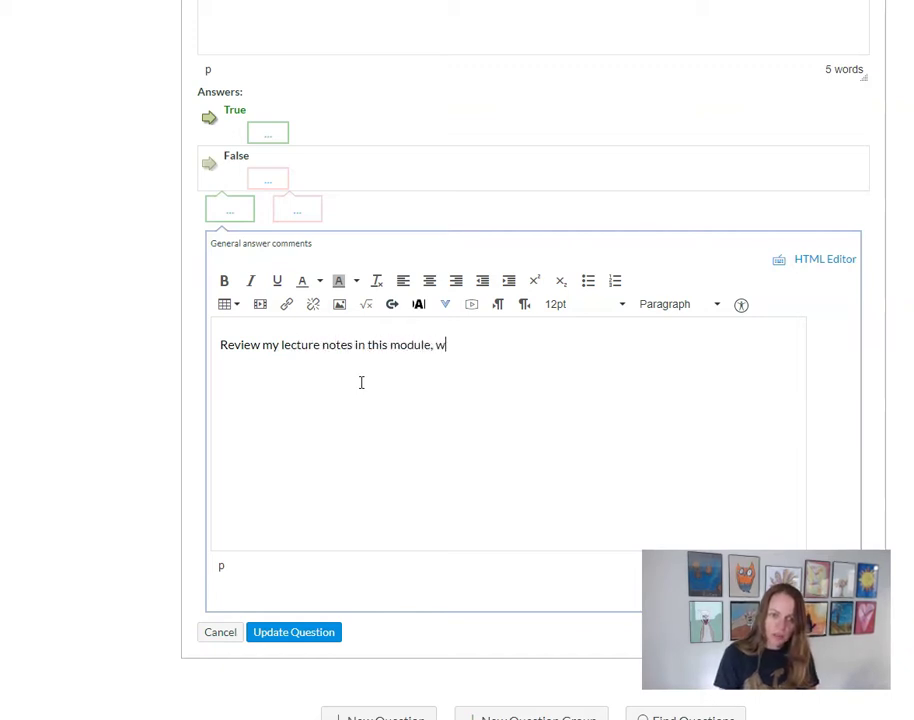
pyautogui.press('BackSpace')
pyautogui.press('BackSpace')
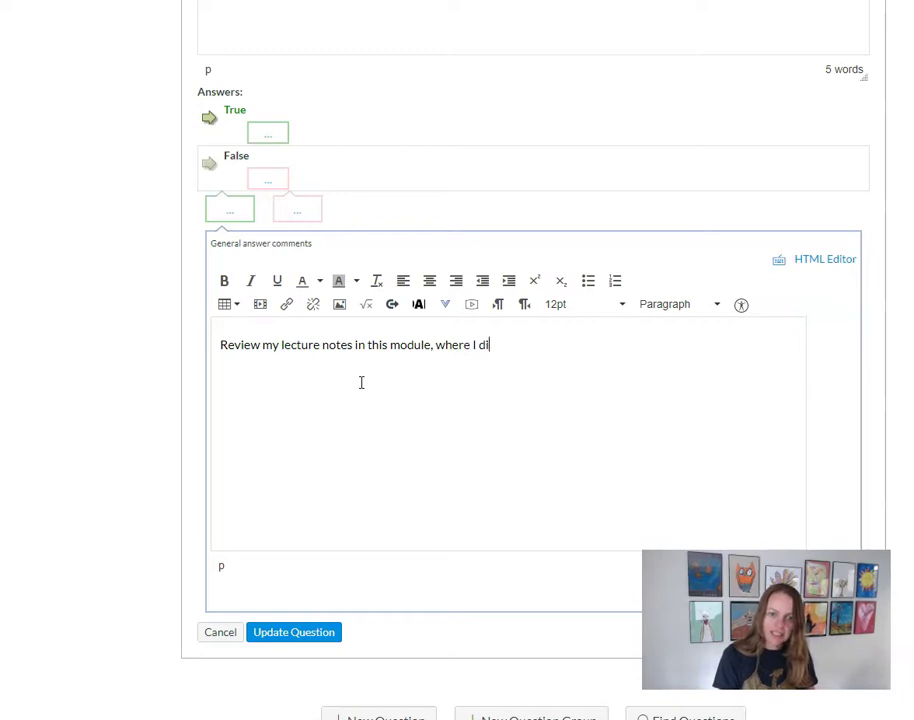
pyautogui.write('iscuss')
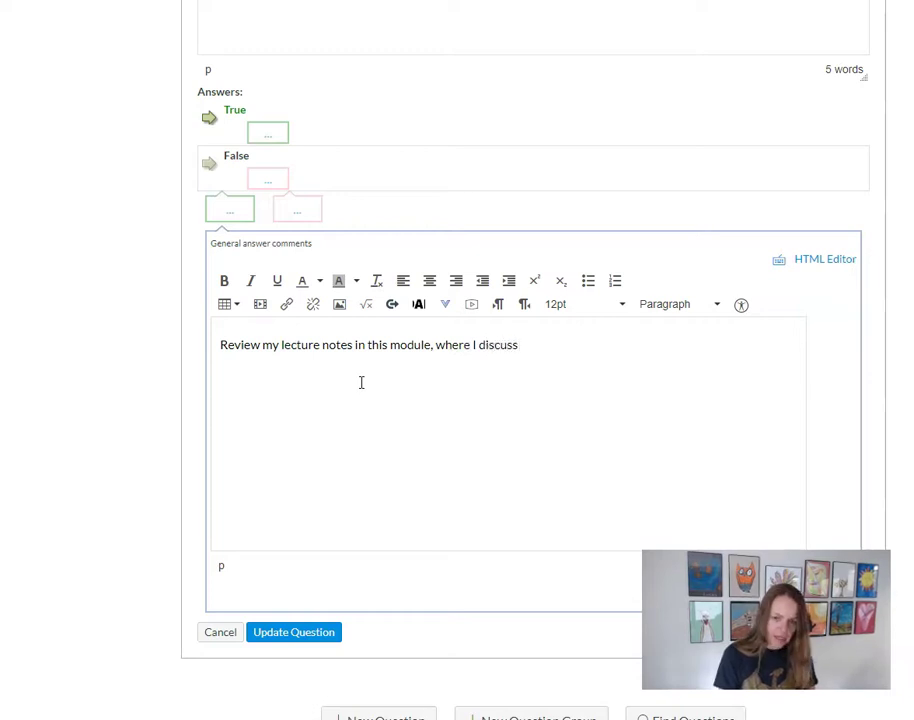
pyautogui.write(' how to format ')
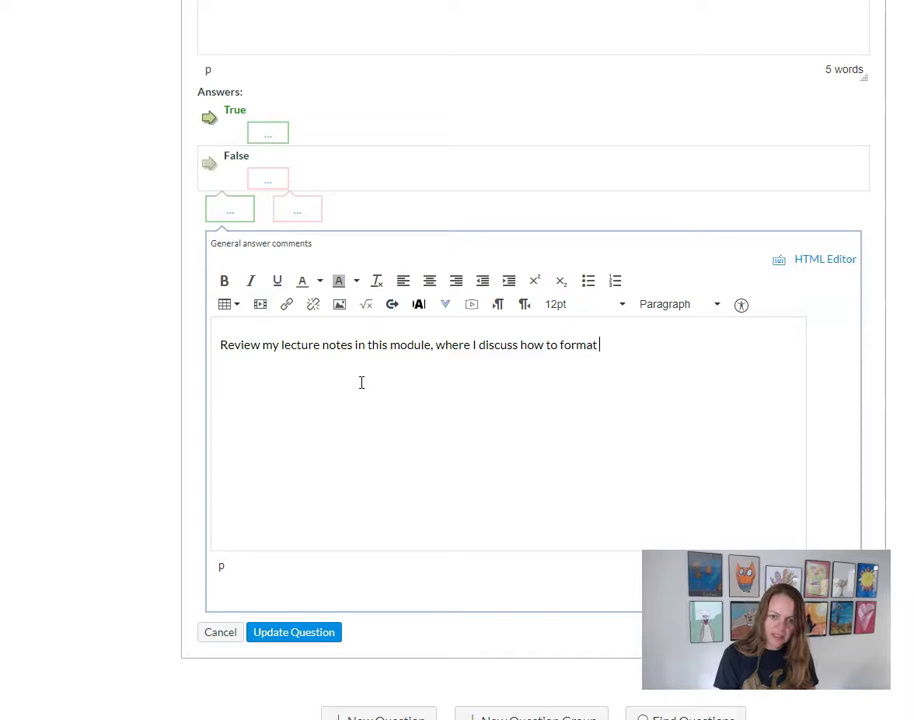
pyautogui.write('MLA citations!')
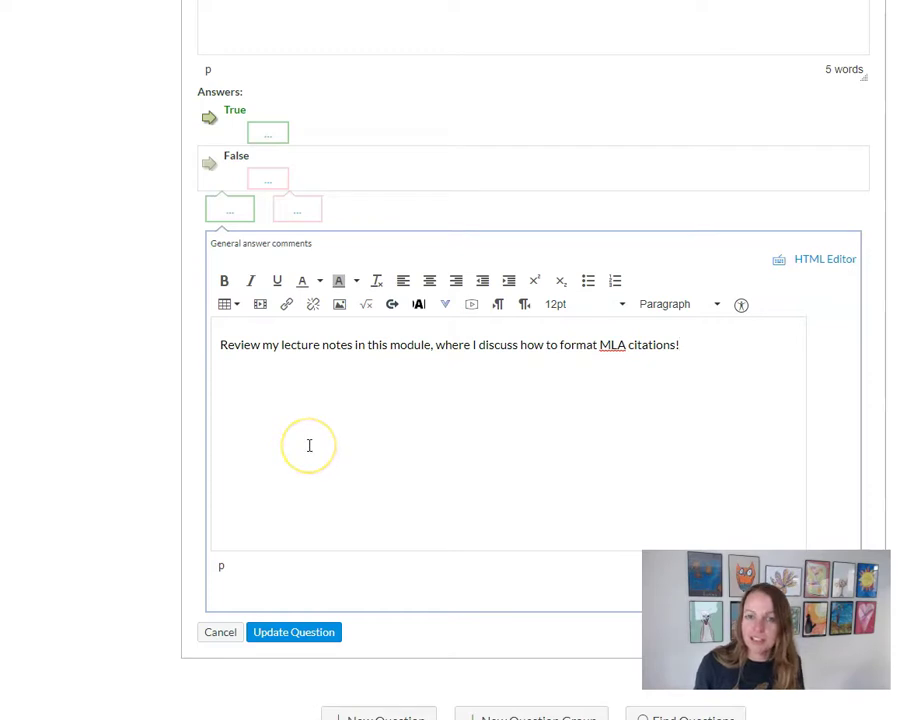
pyautogui.scroll(-1, 322, 490)
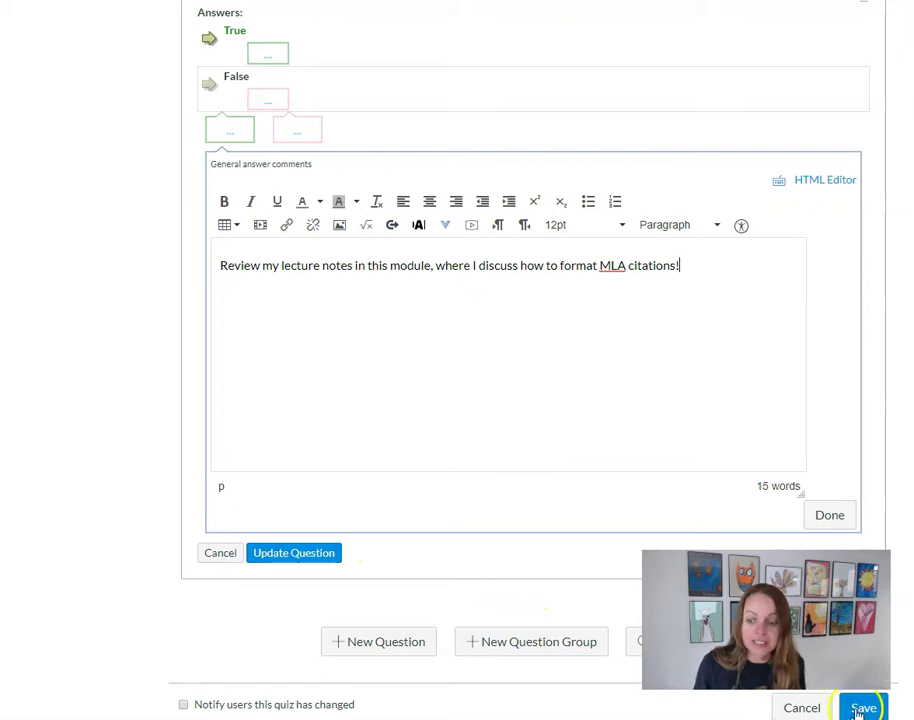
# Update the question and save the quiz, now worth 2 points.
pyautogui.click(292, 557)
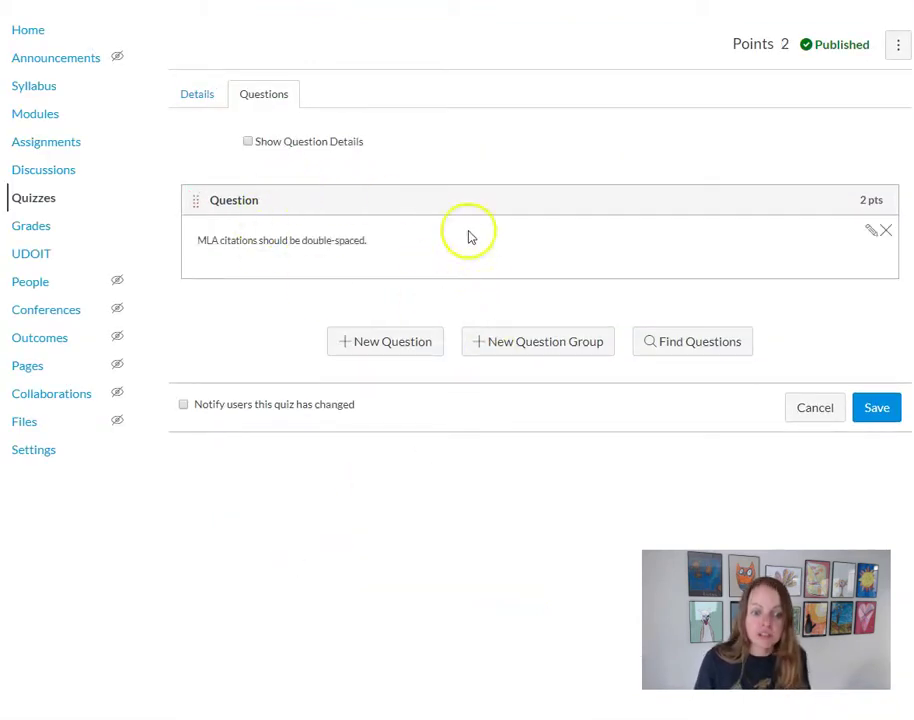
pyautogui.click(866, 411)
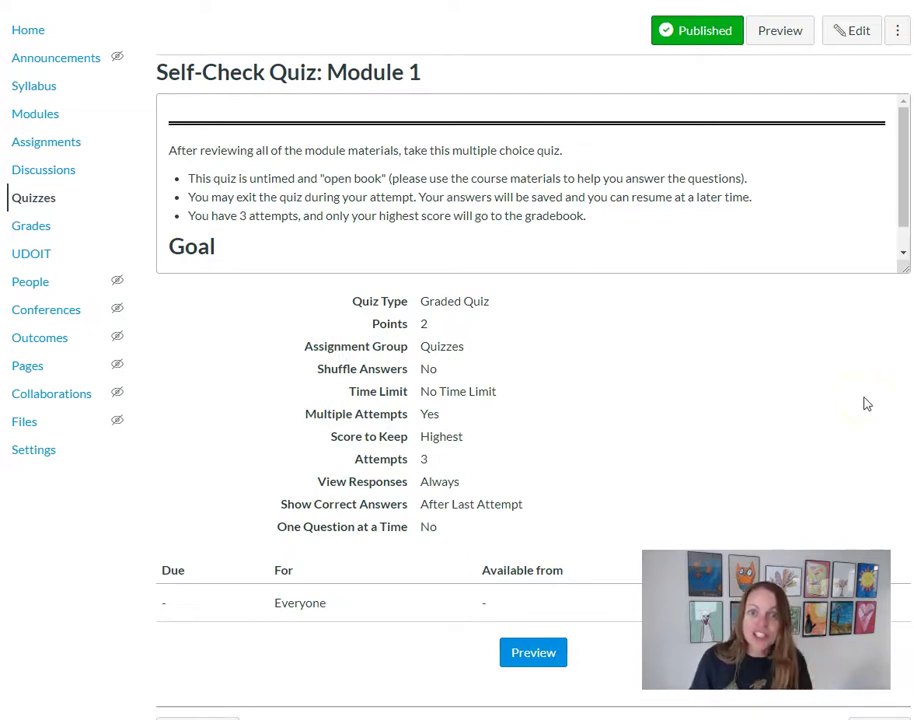
pyautogui.scroll(-1, 620, 243)
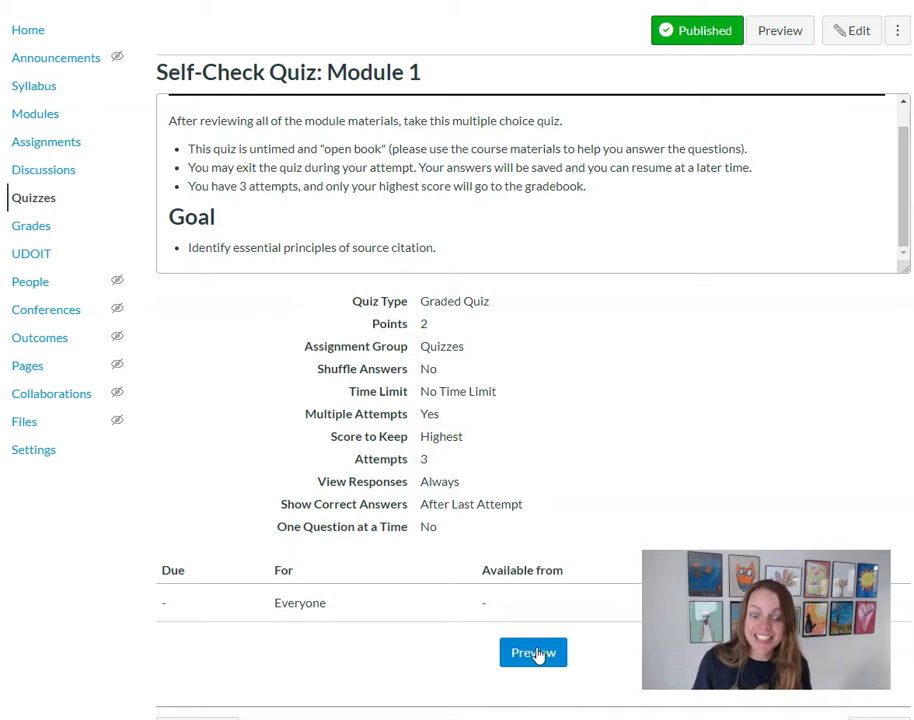
# Preview the quiz and answer True to the MLA double-spacing question.
pyautogui.click(538, 652)
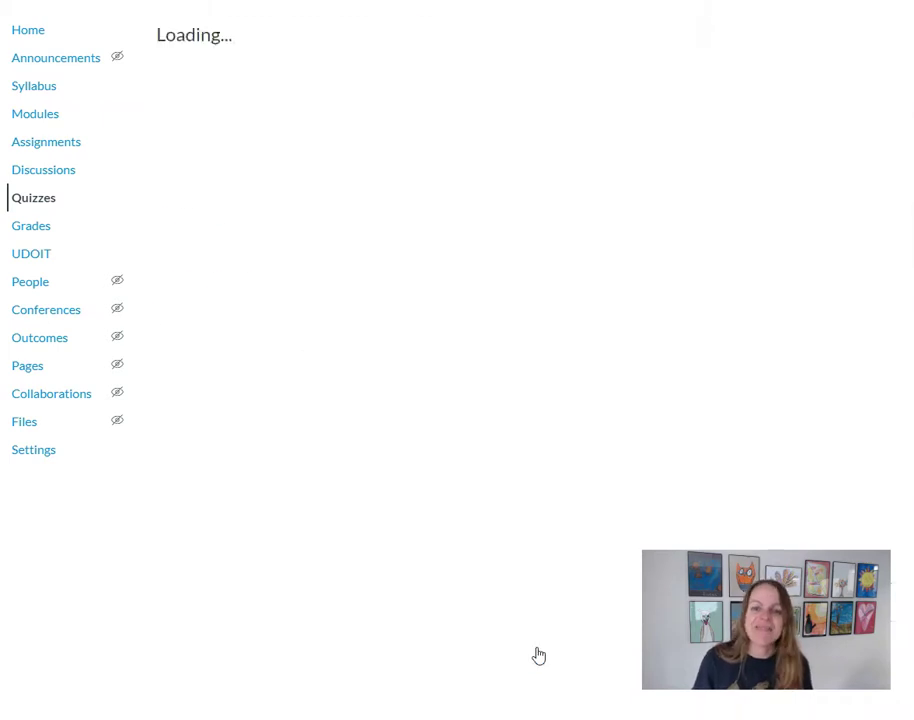
pyautogui.click(536, 638)
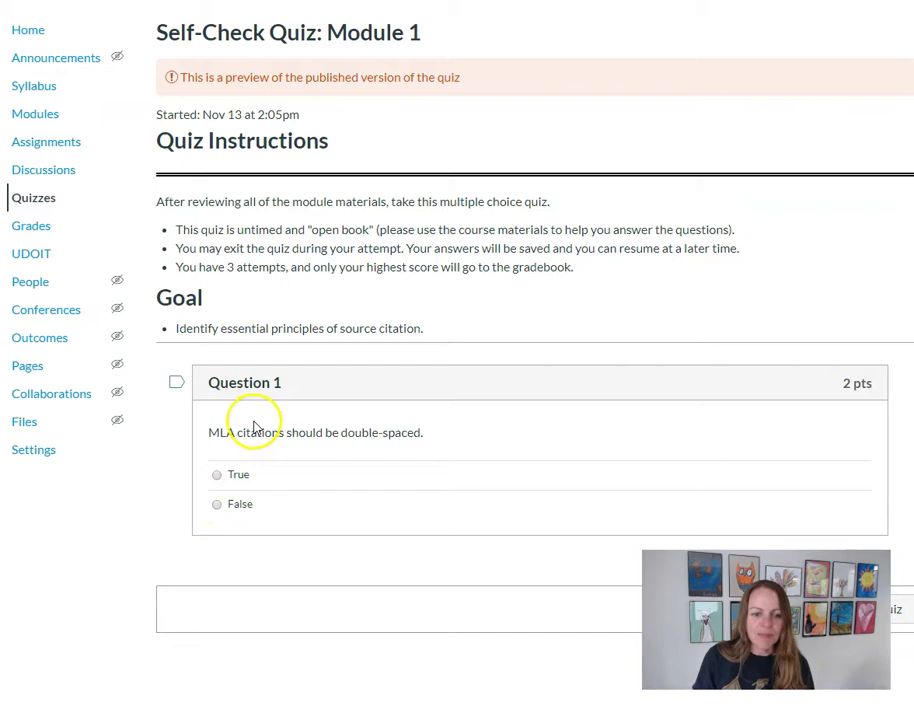
pyautogui.click(237, 478)
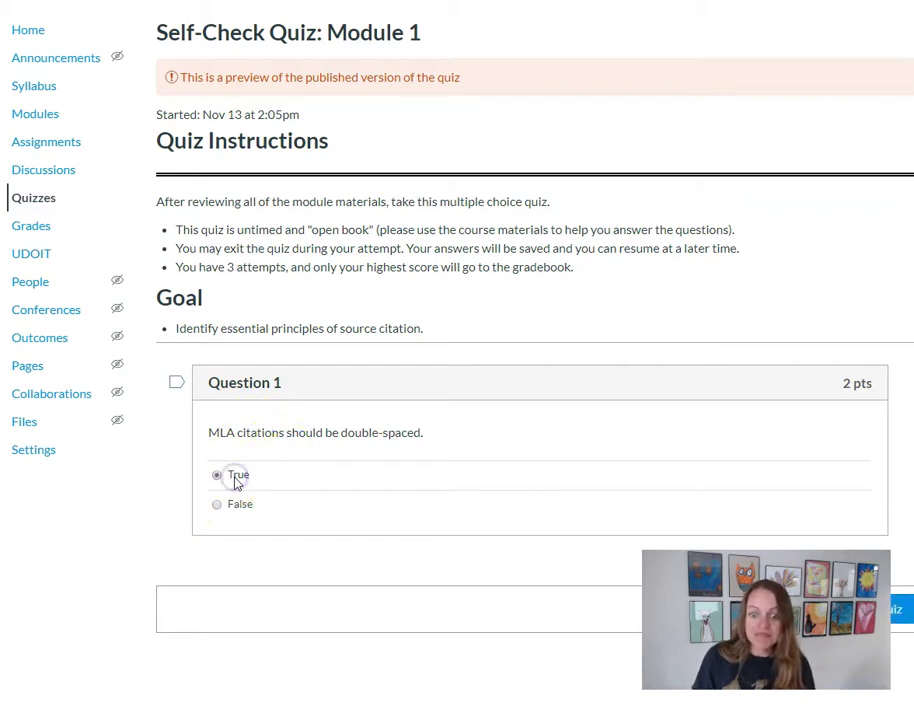
# Submit the preview attempt and view the 2/2 score with the lecture-notes feedback under Question 1.
pyautogui.click(899, 612)
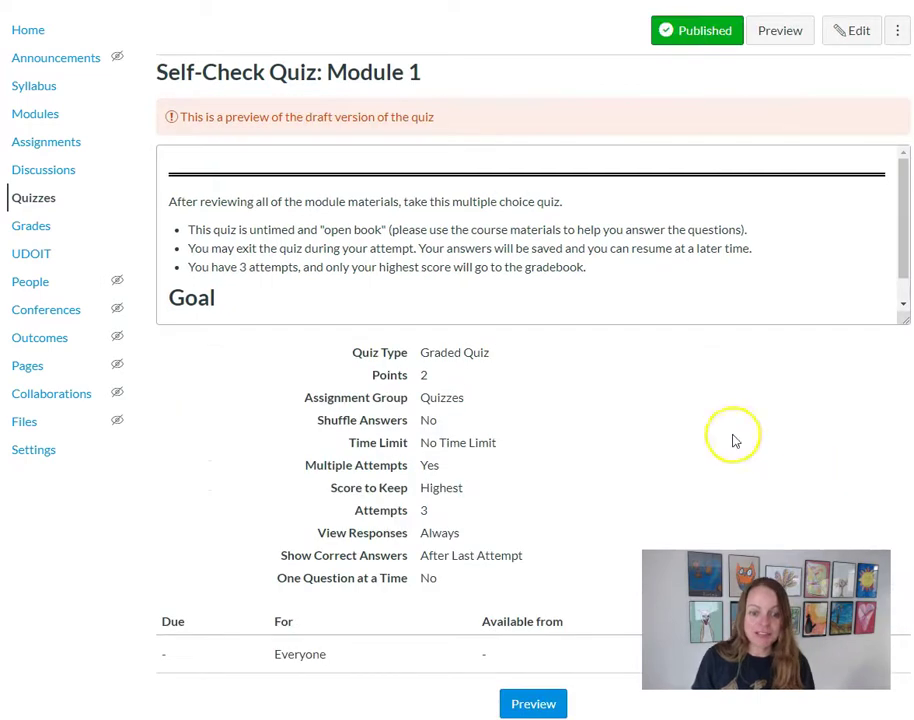
pyautogui.scroll(-5, 527, 337)
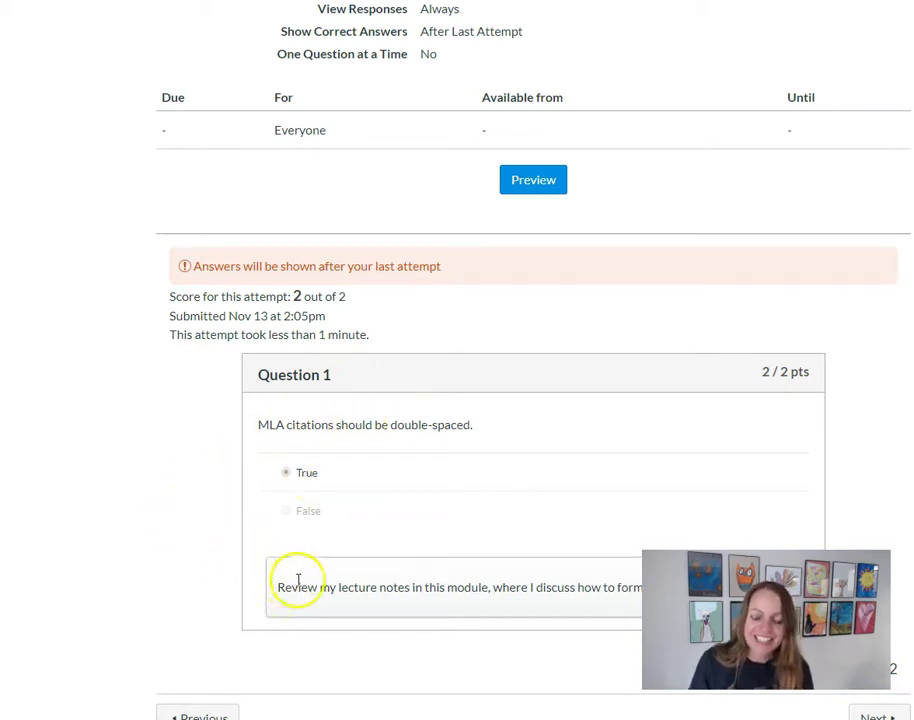
pyautogui.click(517, 581)
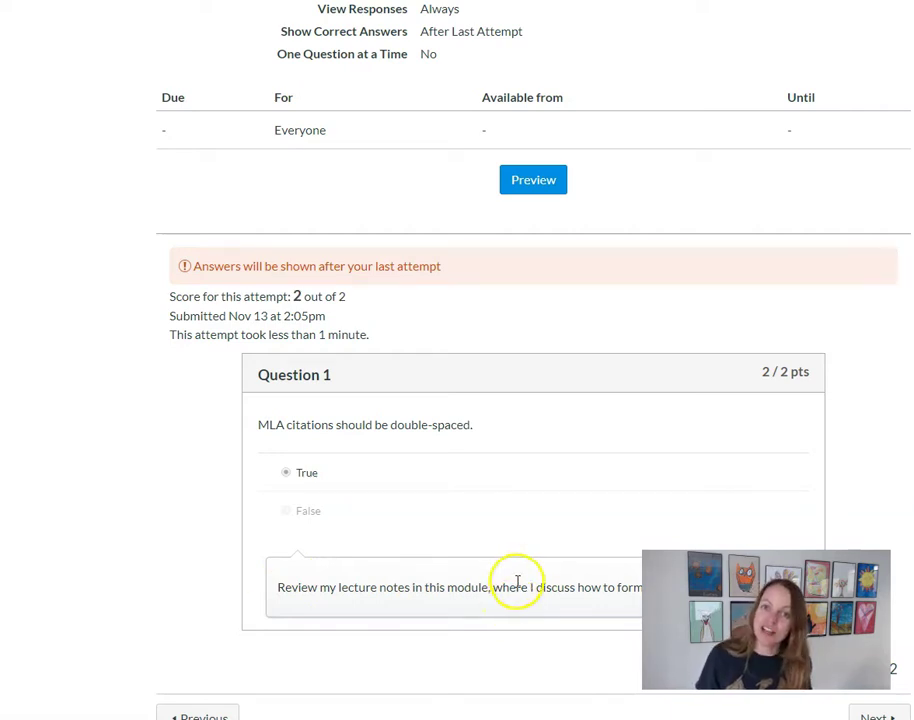